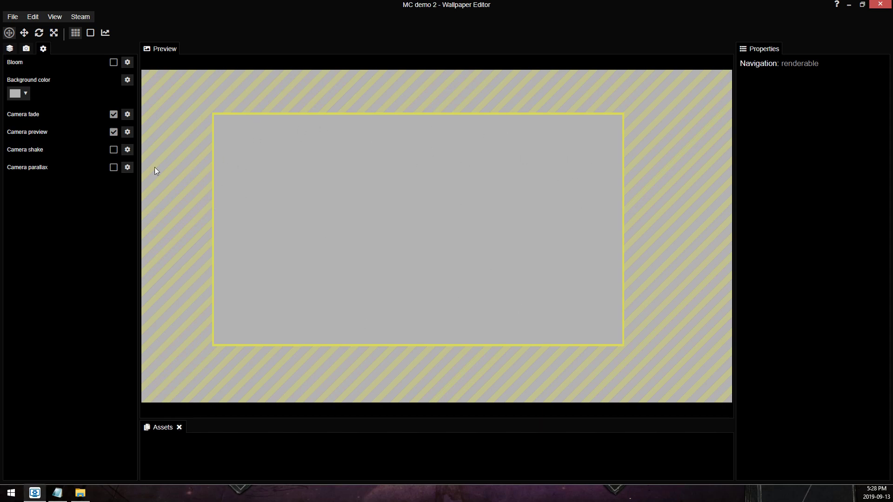
Set the scene's background color to black (#000000) and save the project
left_click(27, 94)
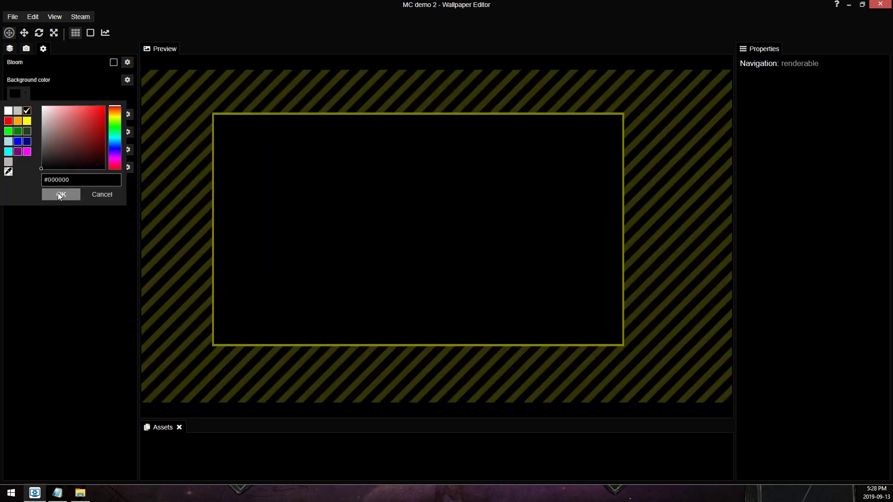
left_click(58, 192)
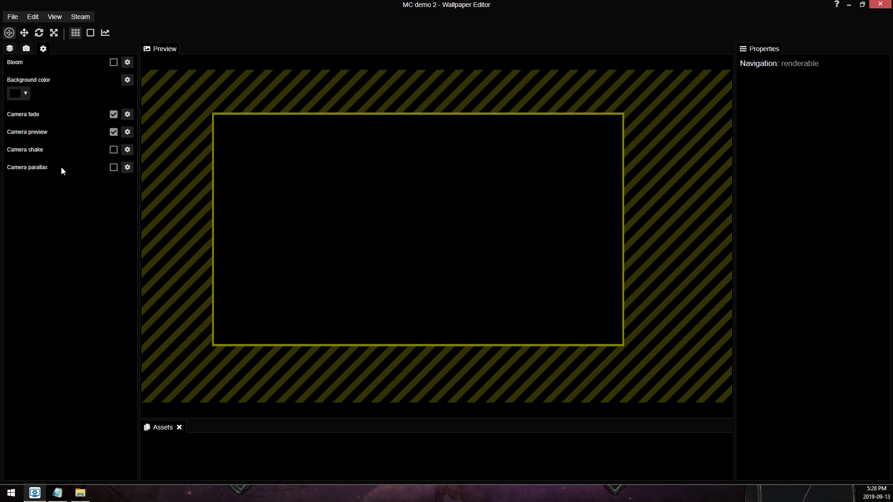
key("ctrl+s")
Import 171177.jpg from the MC demo folder as the background image layer
left_click(80, 493)
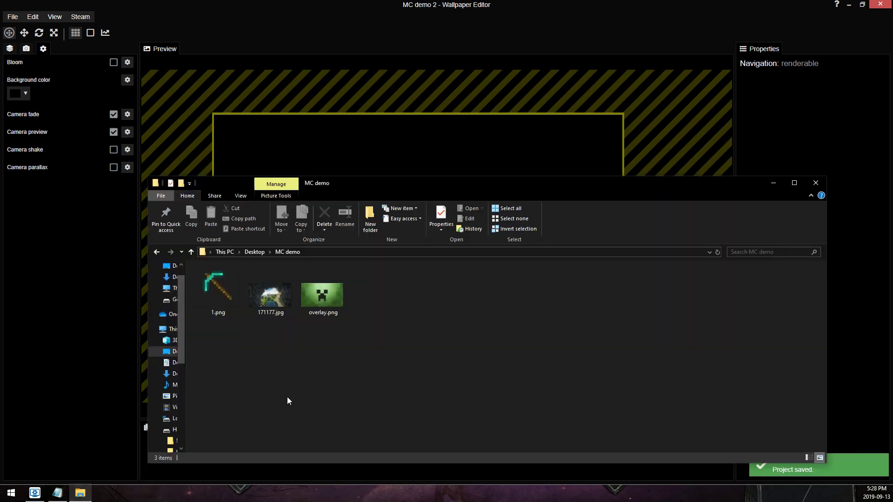
left_click_drag(267, 305, 333, 127)
left_click(498, 157)
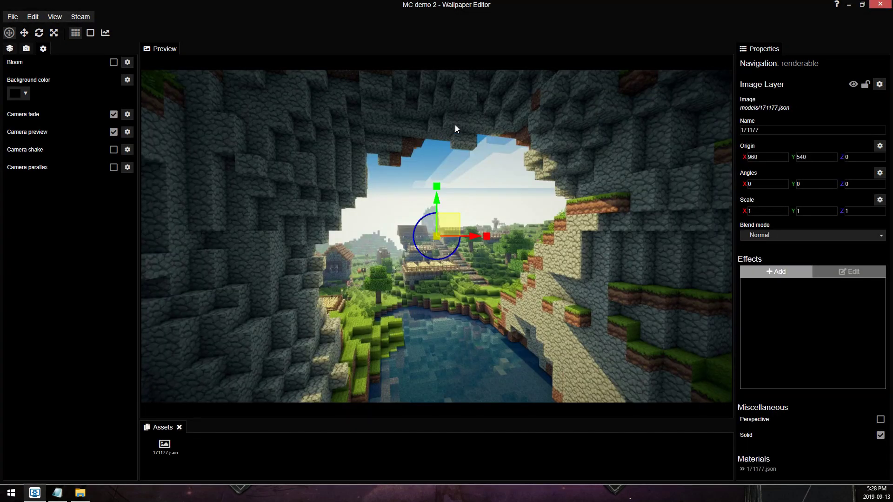
scroll(420, 180, "down", 1)
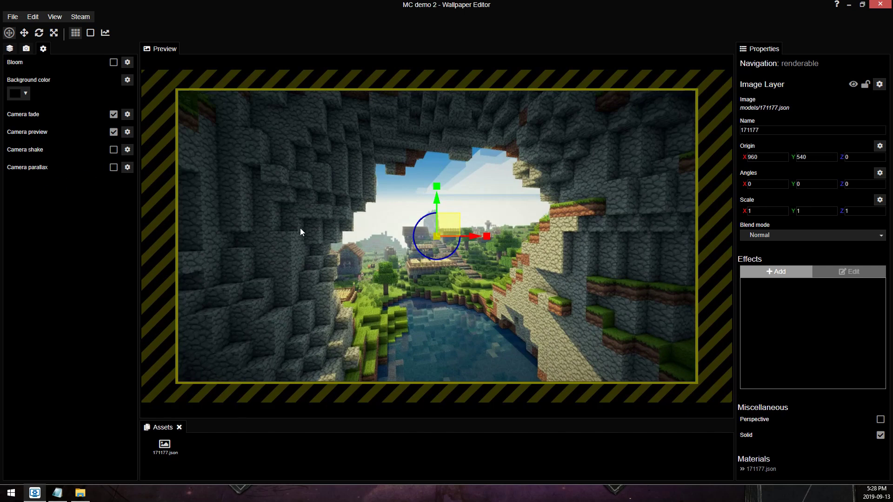
Import overlay.png from the MC demo folder as an image layer above the cave background
left_click(83, 495)
left_click(331, 296)
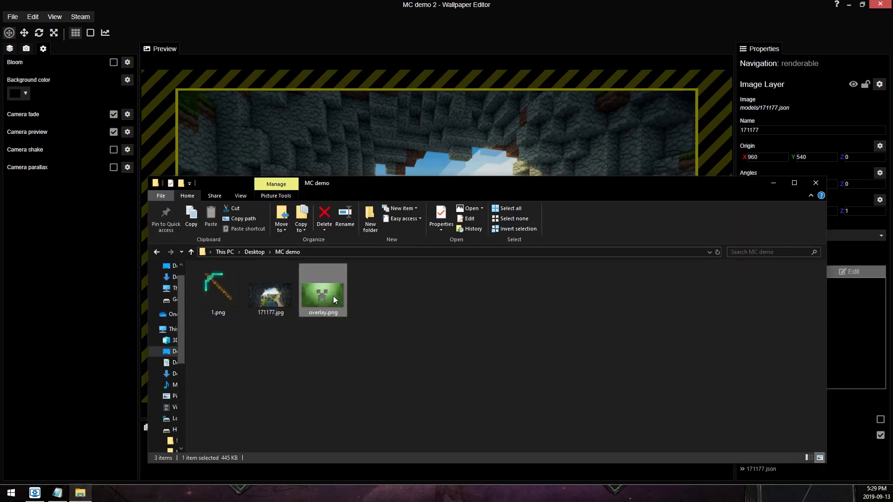
left_click_drag(316, 299, 372, 126)
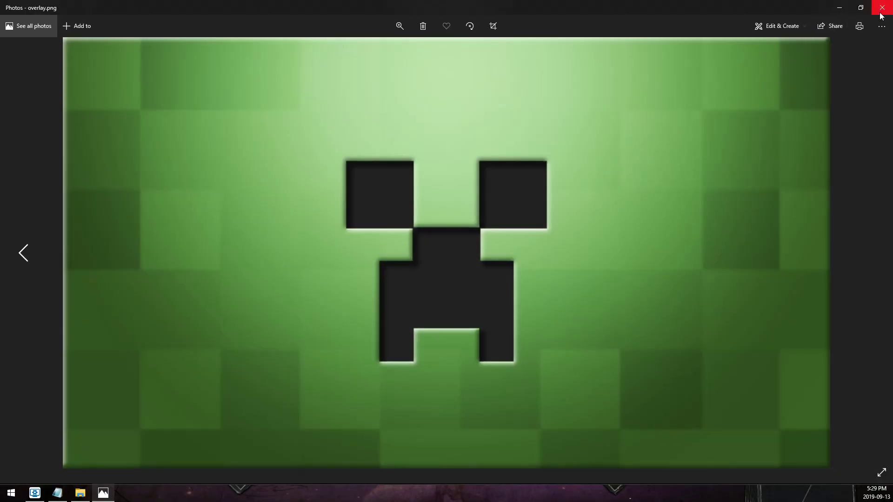
left_click(880, 13)
left_click(511, 158)
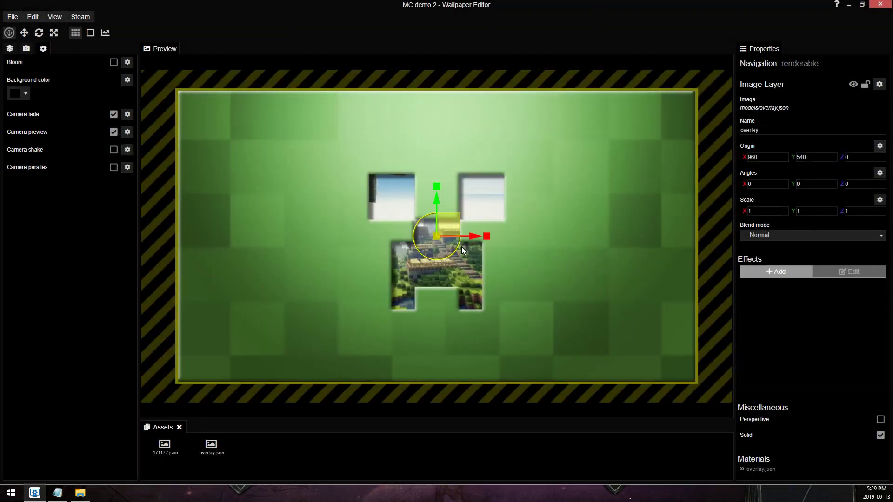
Scale the overlay layer to 2 in both X and Y
scroll(462, 246, "up", 2)
scroll(428, 219, "down", 4)
type("2")
key("Tab")
type("2")
scroll(492, 205, "up", 3)
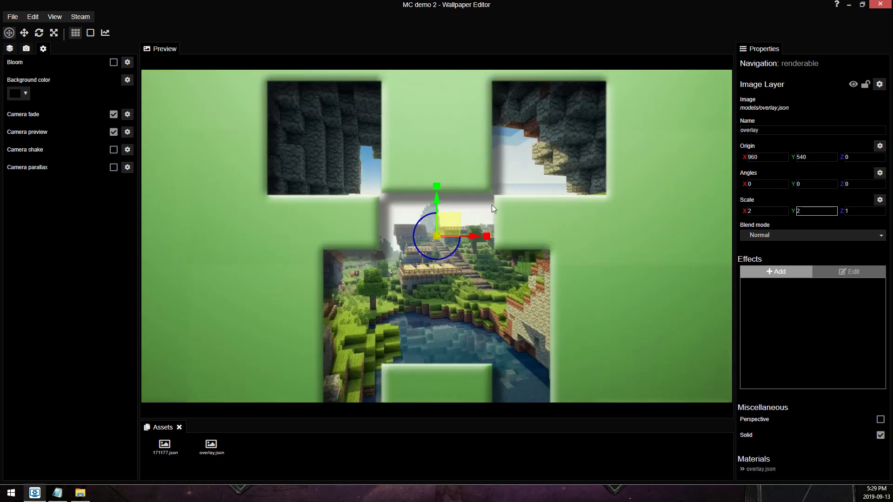
scroll(492, 205, "down", 3)
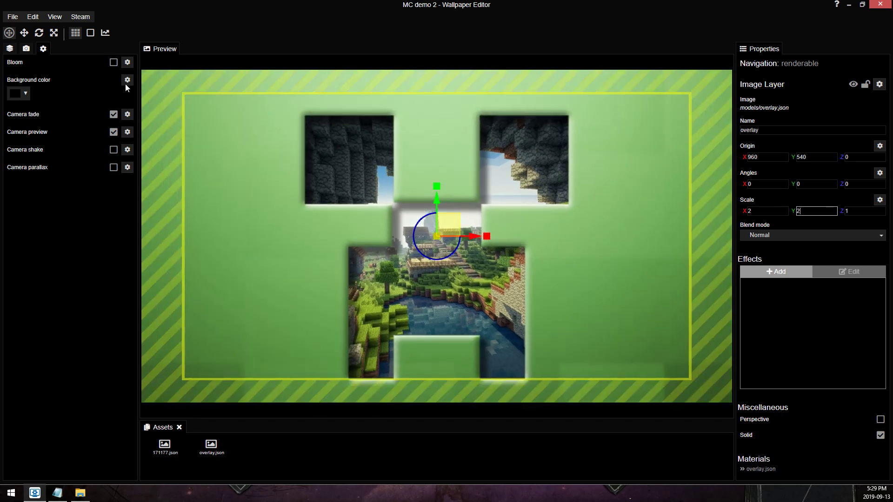
Enable camera parallax with an amount of 0.1 and a mouse influence of -0.65
left_click(113, 167)
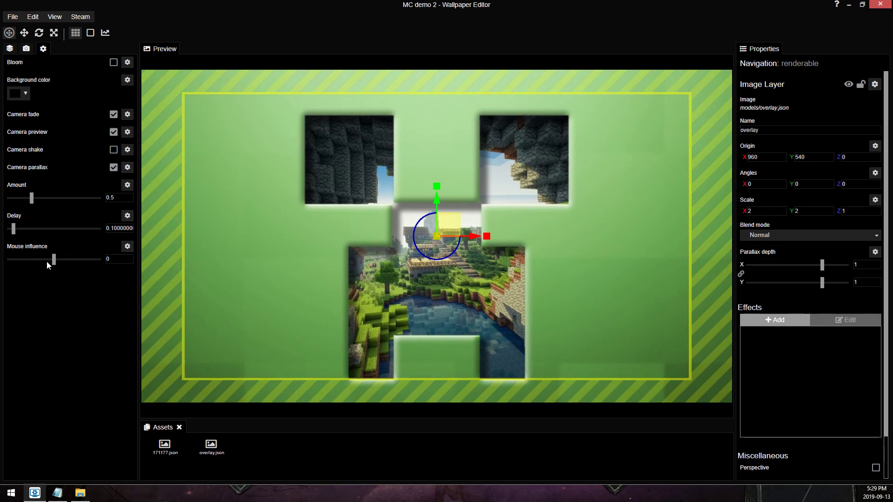
left_click_drag(49, 260, 24, 258)
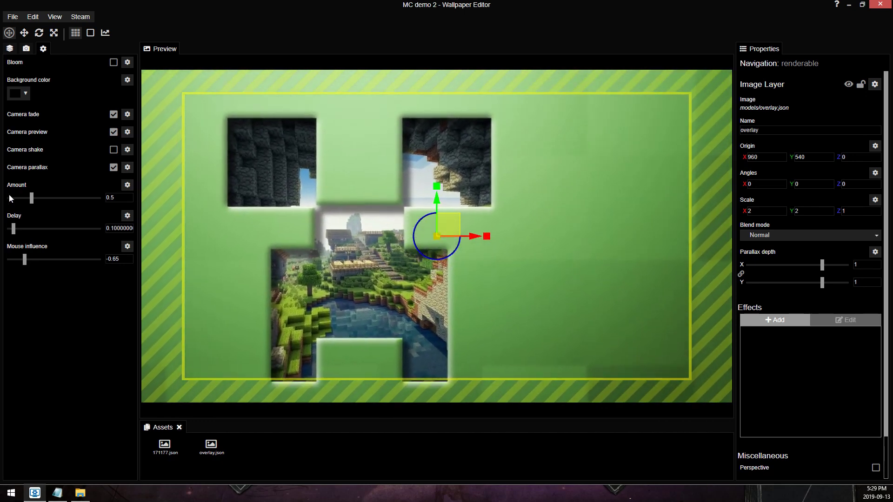
left_click_drag(31, 198, 15, 199)
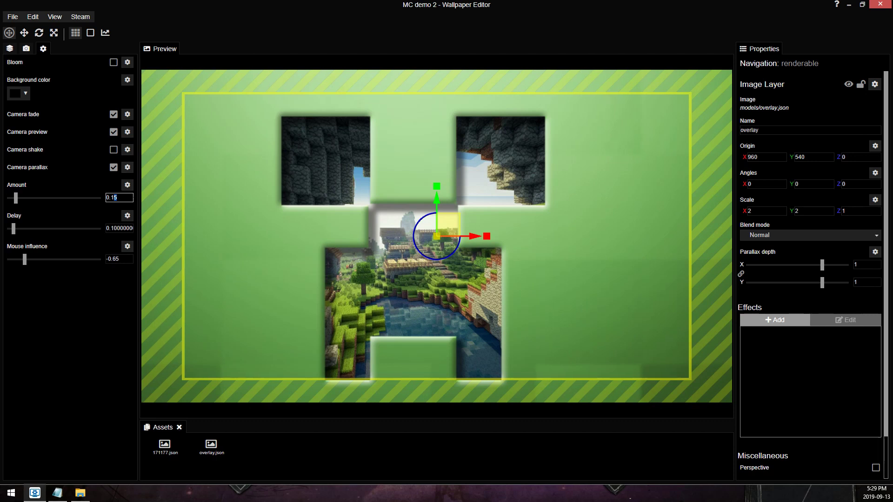
key("BackSpace")
Set the parallax depth to 0 for the 171177 layer and to 0.5 for the overlay layer
left_click(11, 49)
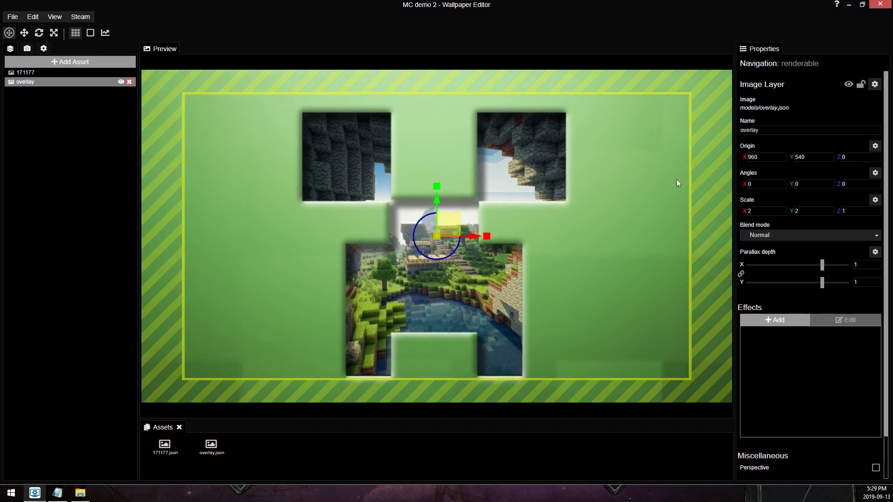
left_click(25, 72)
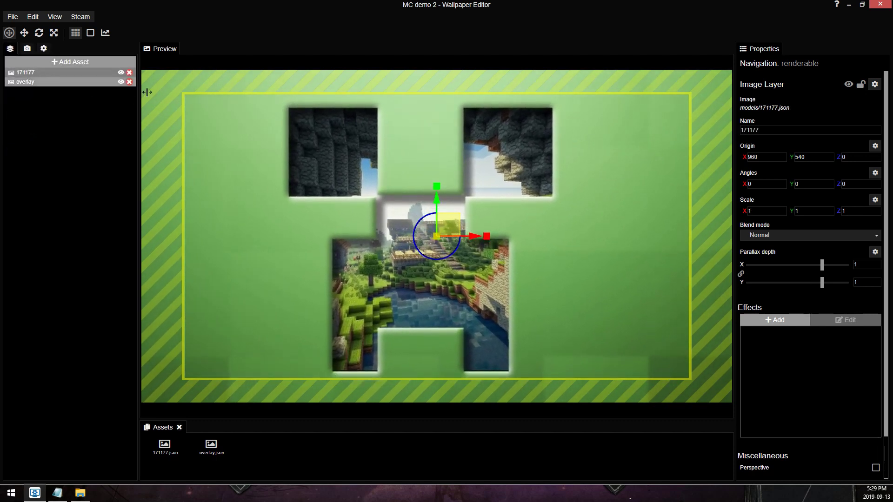
left_click(856, 264)
type("0")
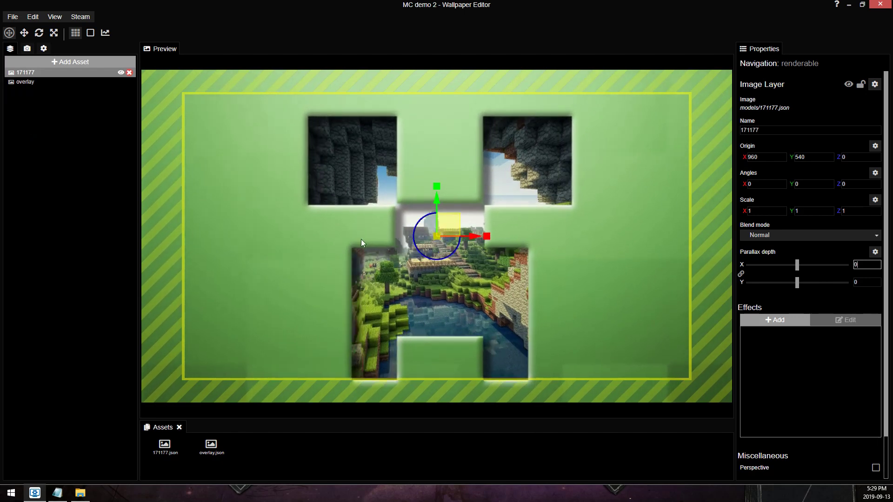
scroll(315, 295, "down", 2)
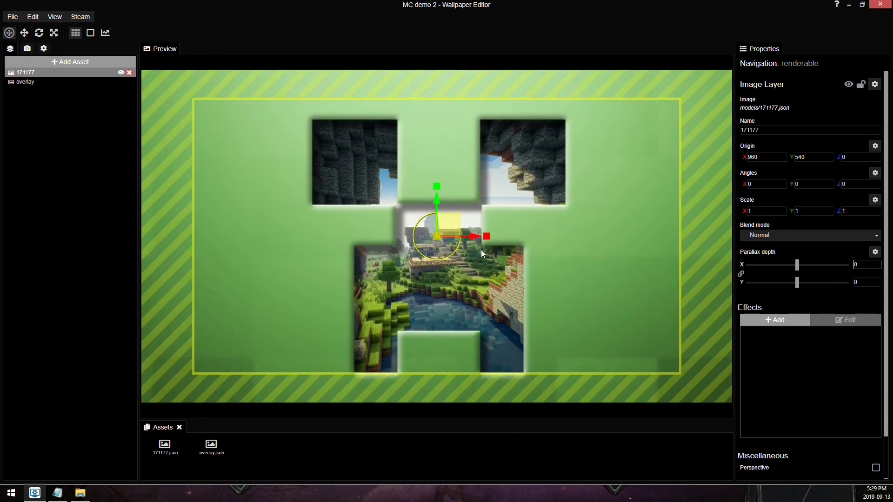
left_click(107, 82)
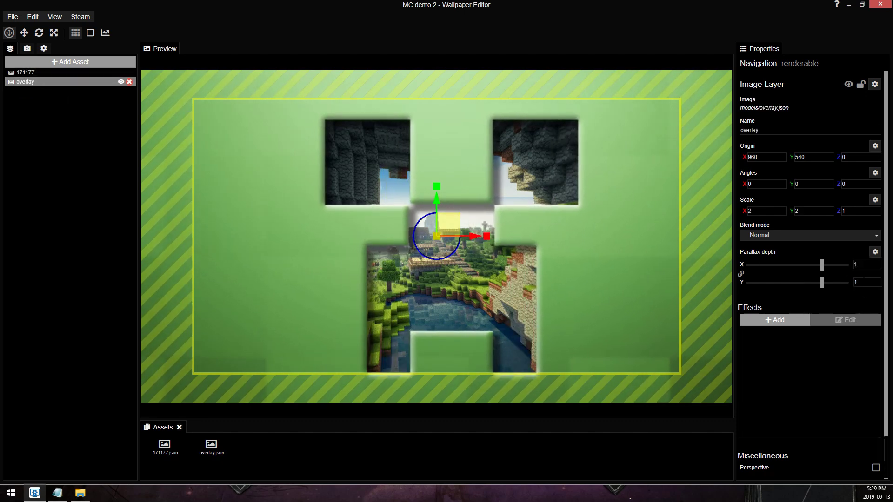
Import the pickaxe picture 1.png from the MC demo folder as a new image layer
left_click(80, 493)
left_click(227, 300)
left_click_drag(221, 285, 289, 132)
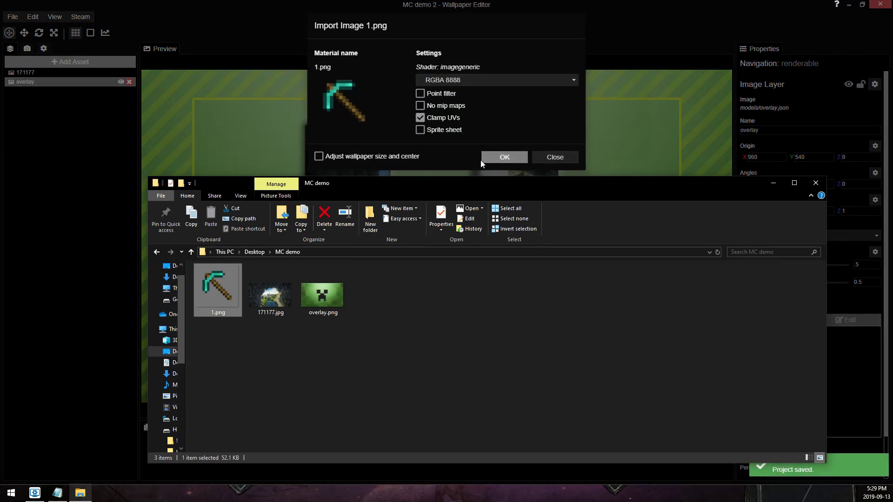
left_click(511, 154)
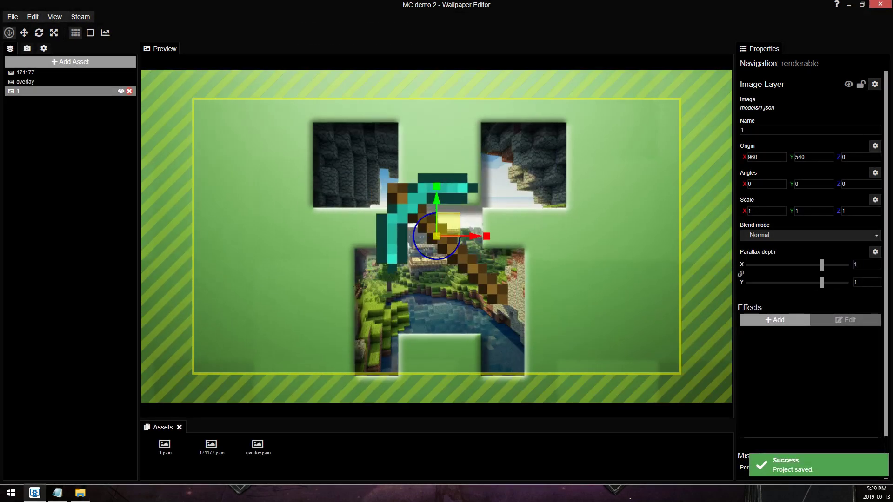
Set the pickaxe layer's parallax depth to 8 in X and Y and save the project
type("5")
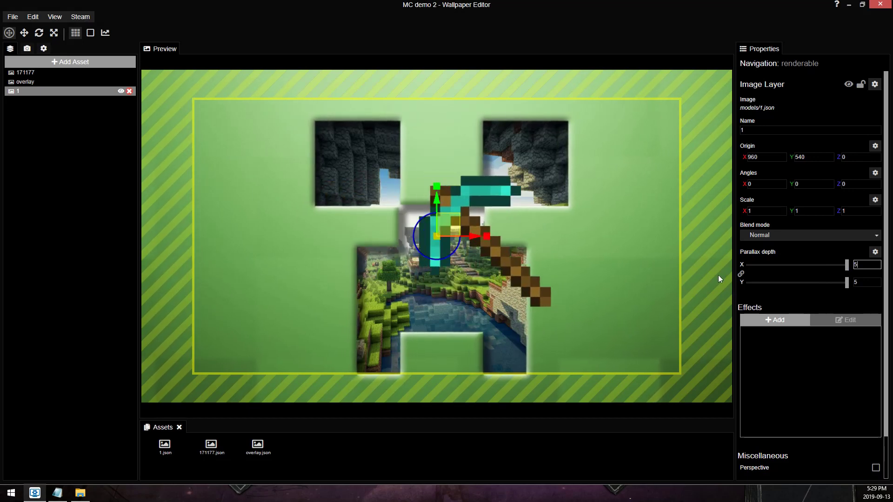
scroll(409, 247, "up", 1)
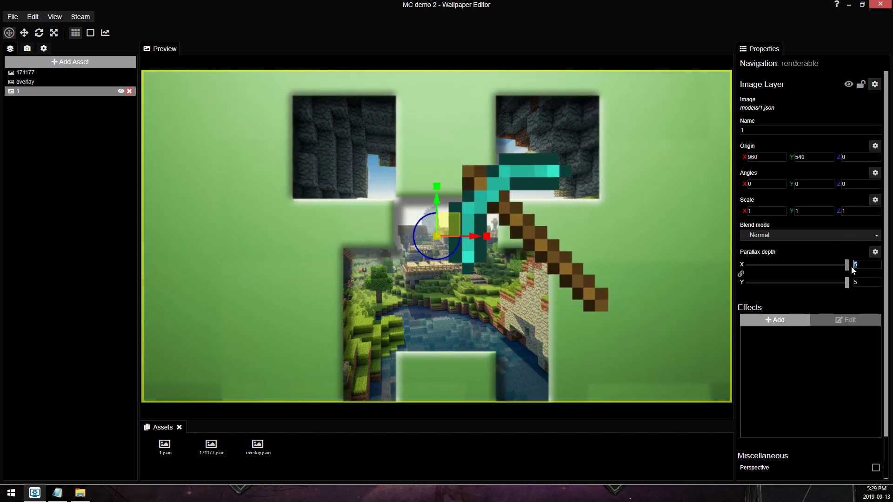
type("8")
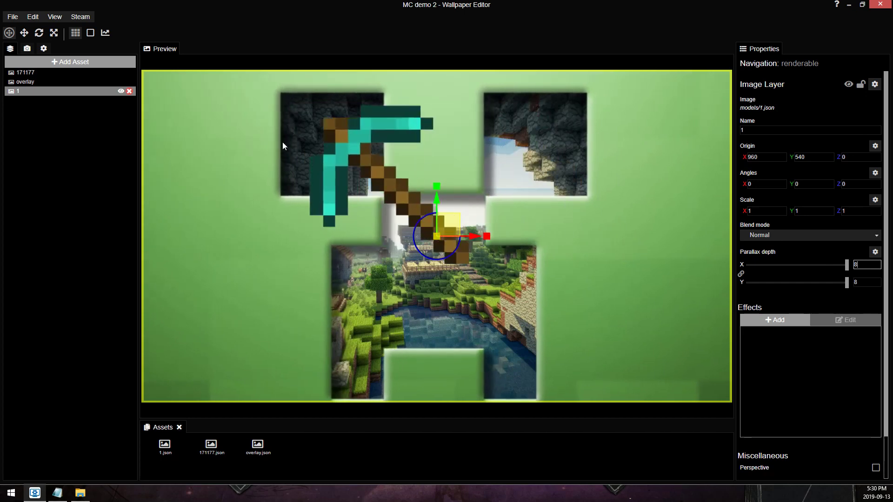
scroll(400, 164, "down", 2)
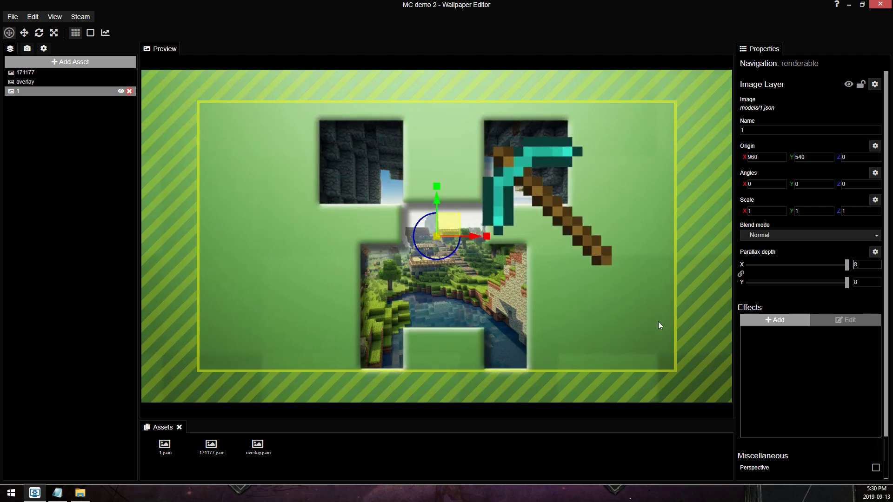
key("ctrl+s")
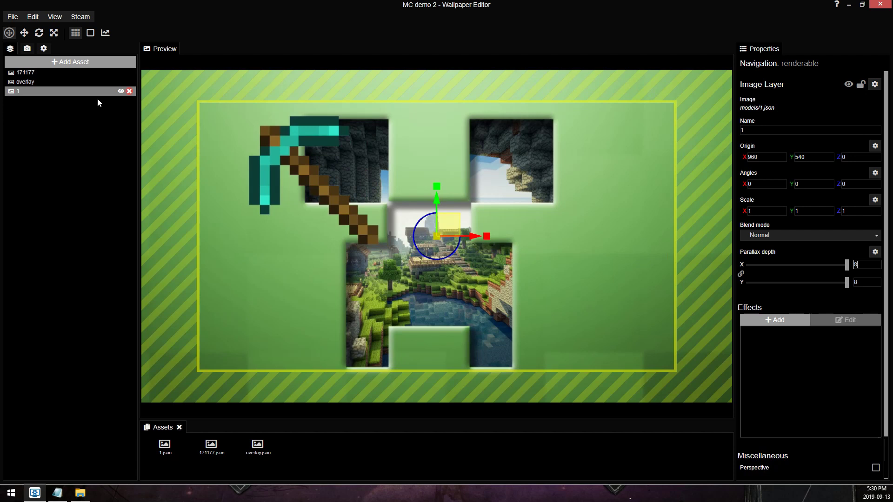
Hide the pickaxe layer and disable camera parallax for the scene
left_click(121, 92)
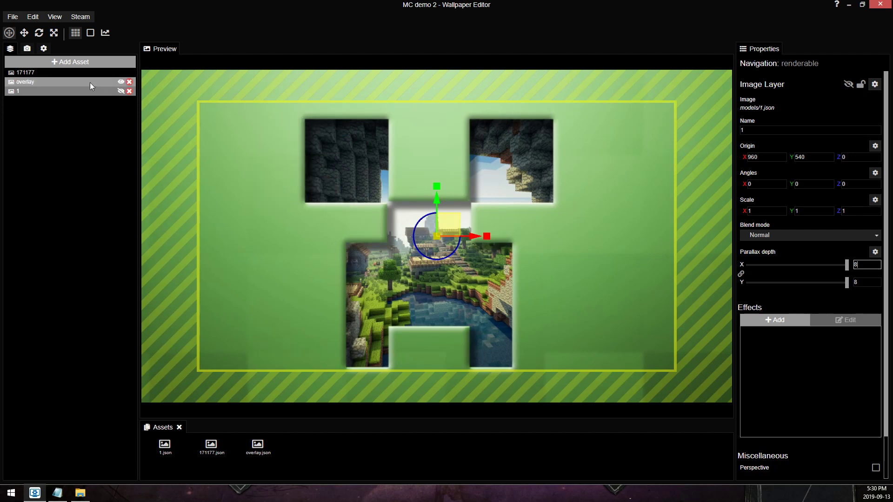
left_click(44, 49)
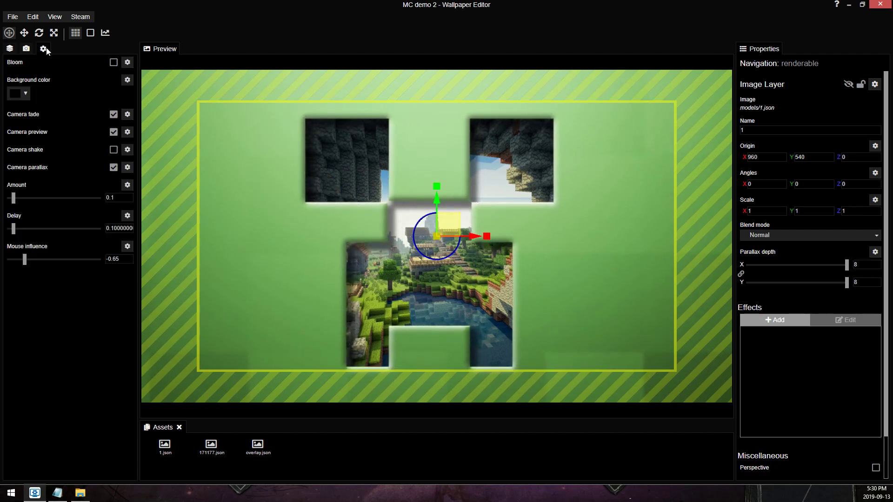
left_click(113, 168)
Add a new particle system to the scene and open it in the particle editor
left_click(10, 49)
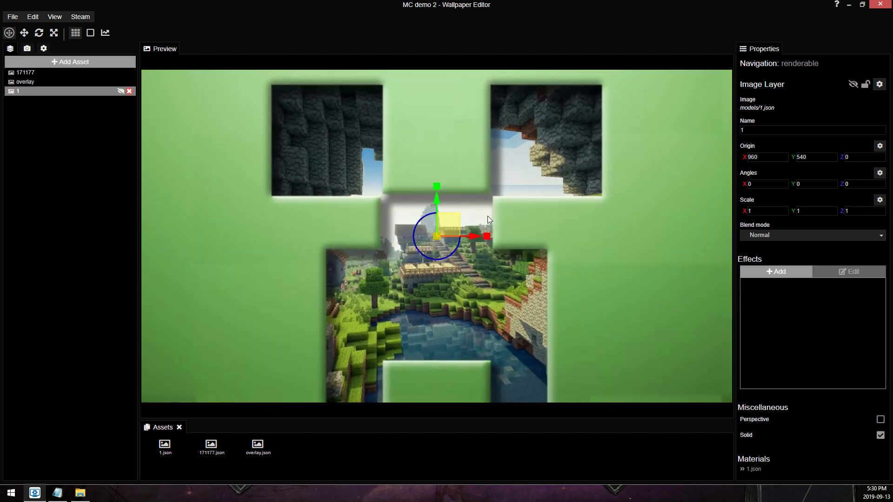
left_click(54, 61)
scroll(367, 230, "down", 1)
left_click(371, 235)
double_click(371, 234)
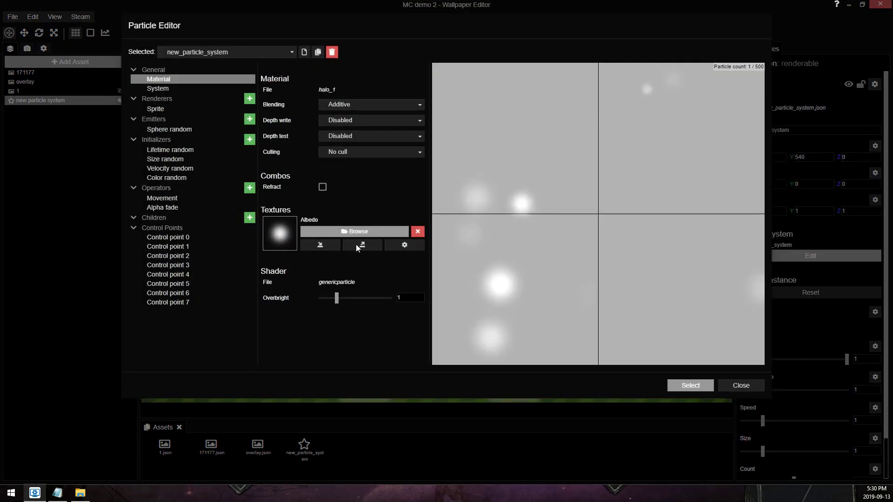
Import 1.png as the albedo texture of the particle material
left_click(342, 232)
double_click(342, 231)
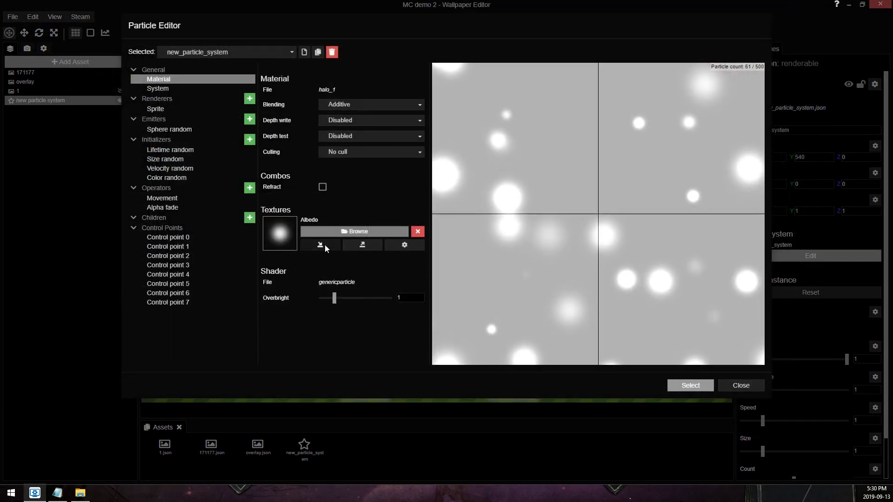
left_click(321, 244)
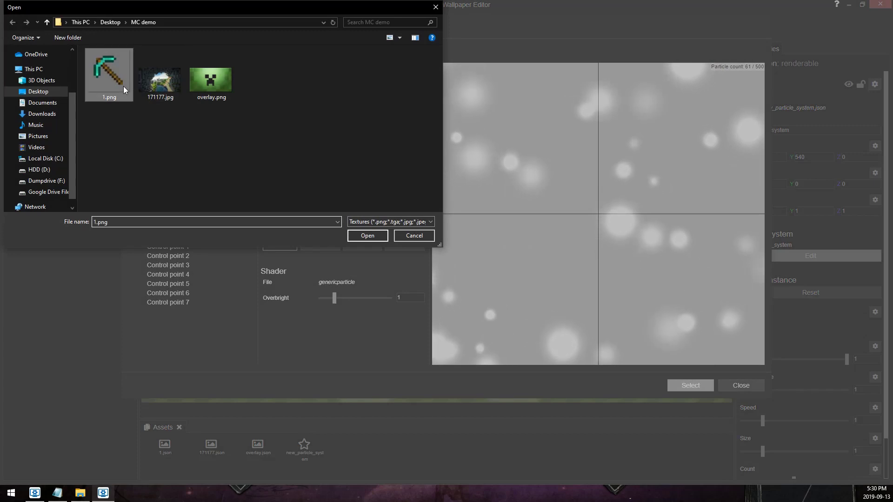
double_click(122, 83)
left_click(505, 158)
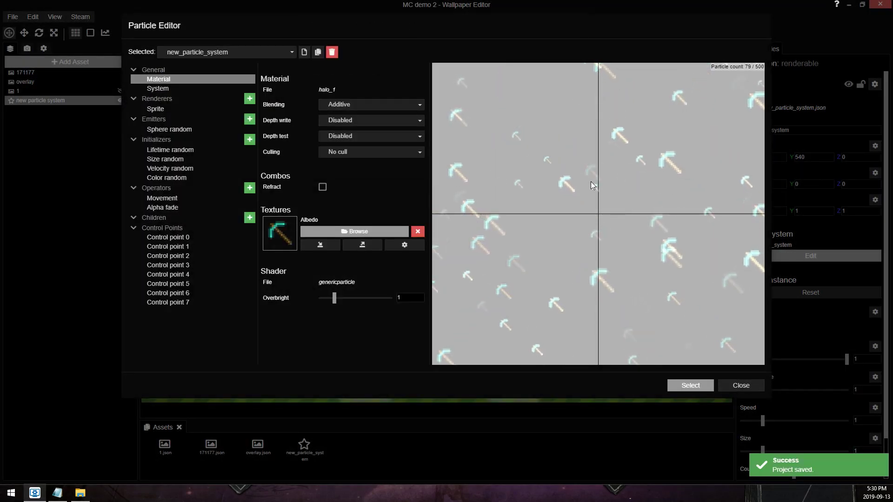
Set the particle material's blending to Translucent and remove the Alpha fade operator
left_click(352, 104)
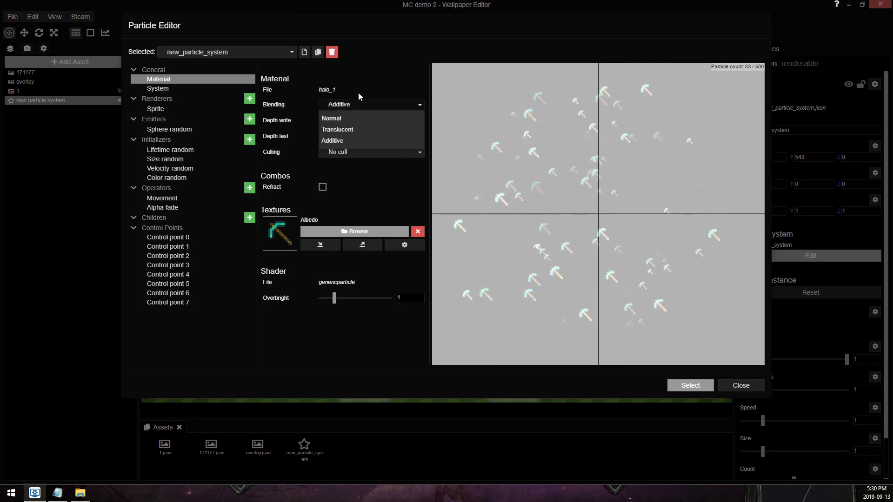
left_click(339, 129)
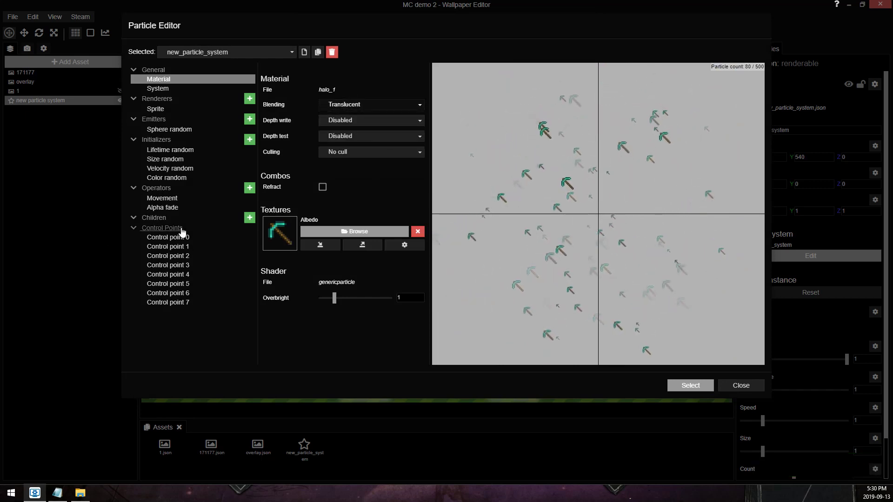
left_click(178, 209)
left_click(251, 208)
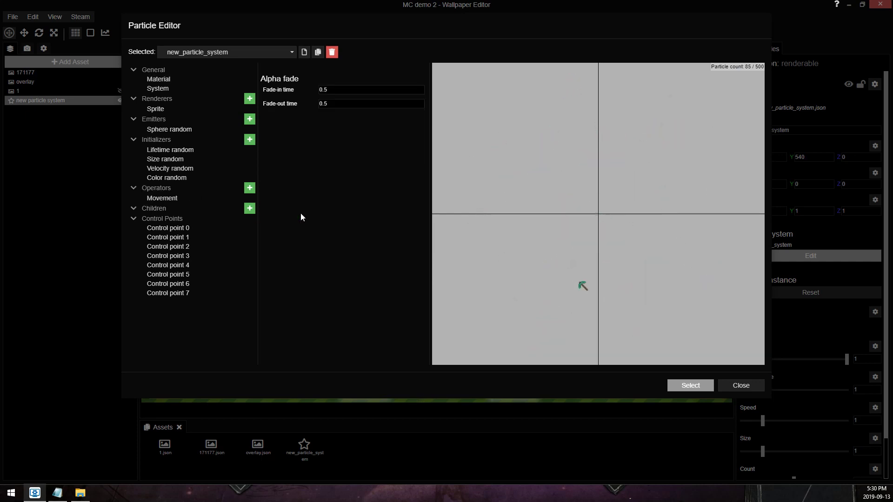
Remove the Color random initializer and set the Size random minimum and maximum to 1000
left_click(251, 178)
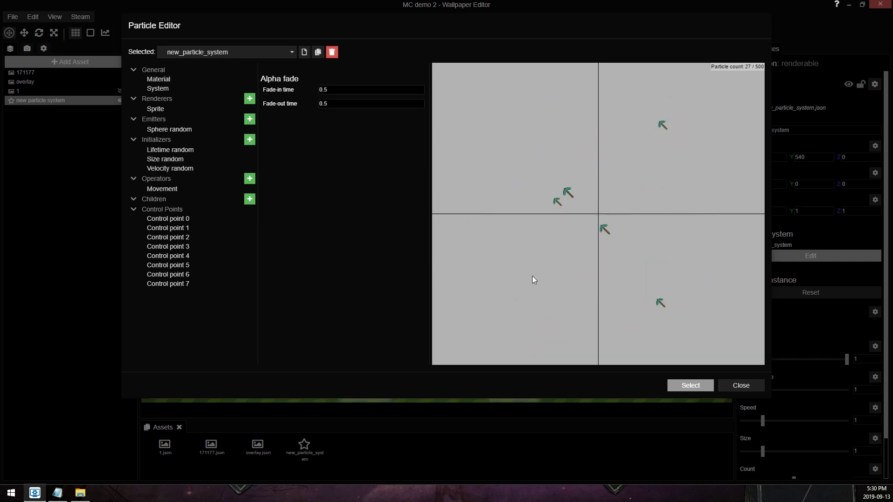
left_click(180, 163)
left_click(321, 103)
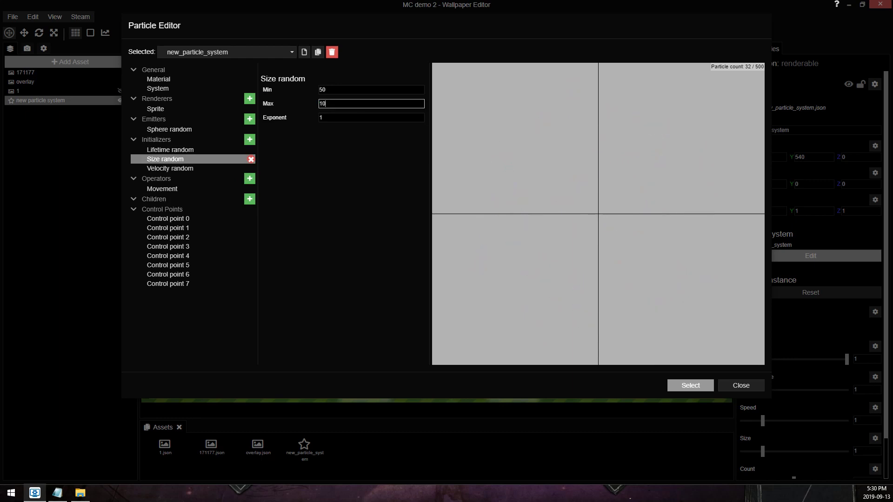
type("000")
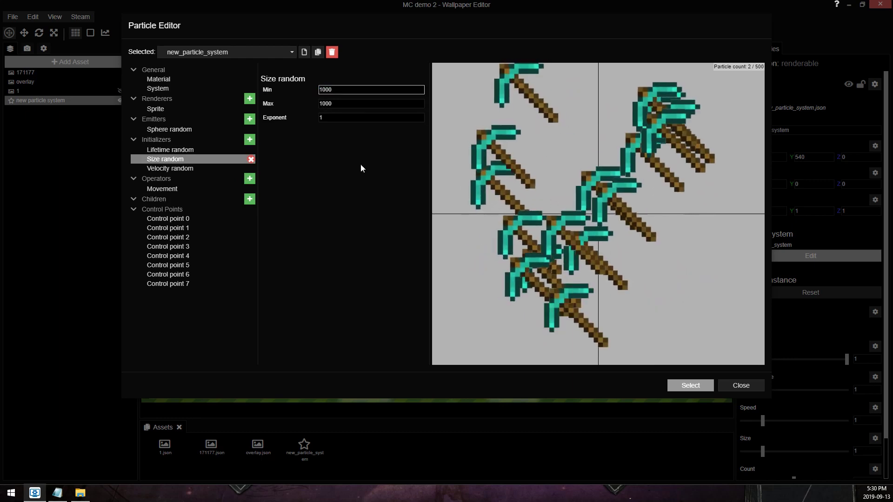
Limit the system's max count to 1 and set the Sphere random emitter's minimum and maximum distance to 0
left_click(160, 88)
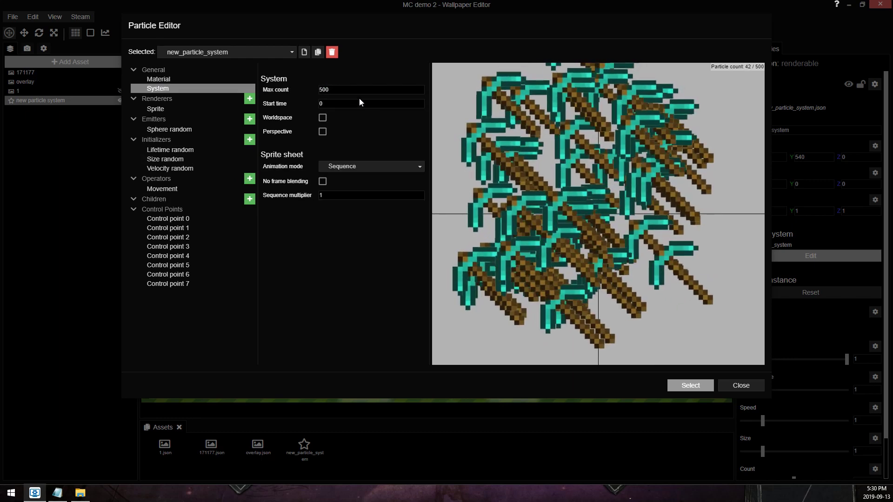
type("1")
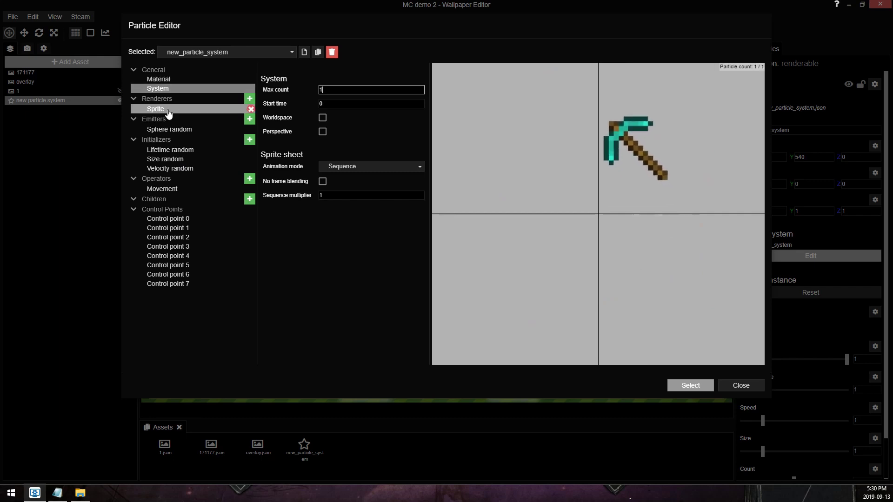
left_click(167, 111)
left_click(188, 132)
left_click(370, 173)
key("shift+Tab")
type("0")
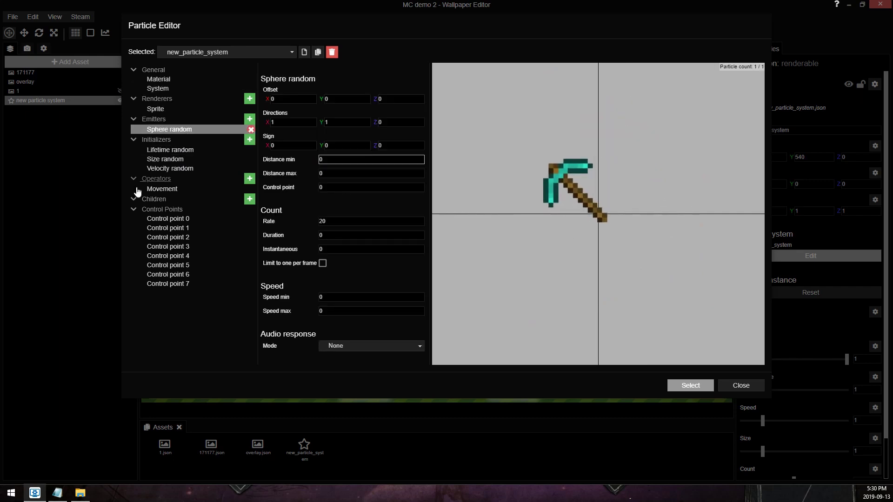
Remove the Velocity random initializer and move the particle system in the scene to about X 399, Y 402
left_click(175, 170)
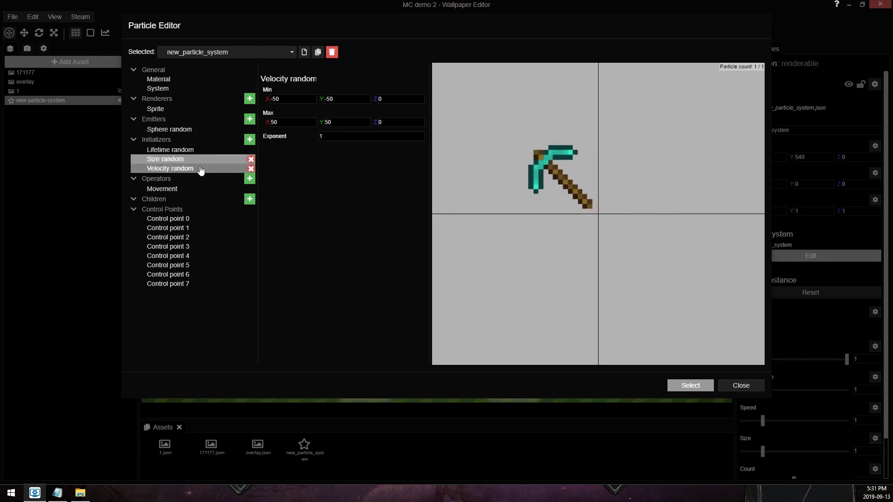
left_click(250, 169)
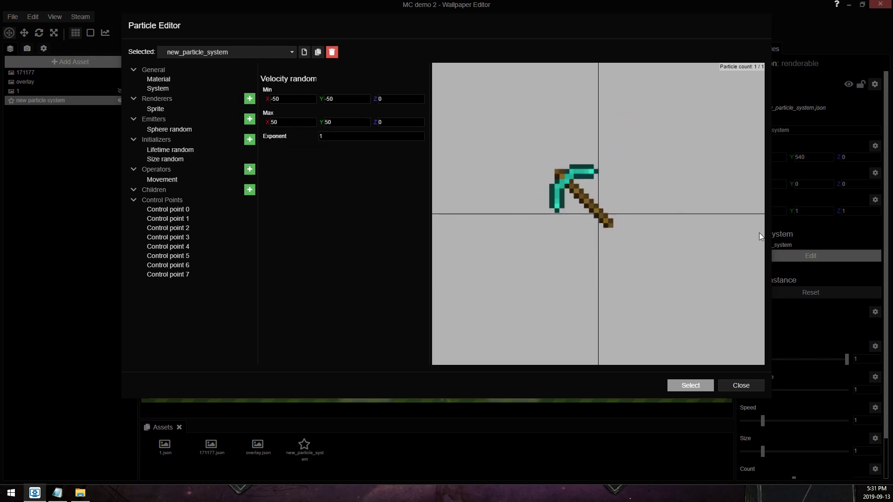
left_click(687, 384)
left_click_drag(451, 228, 314, 274)
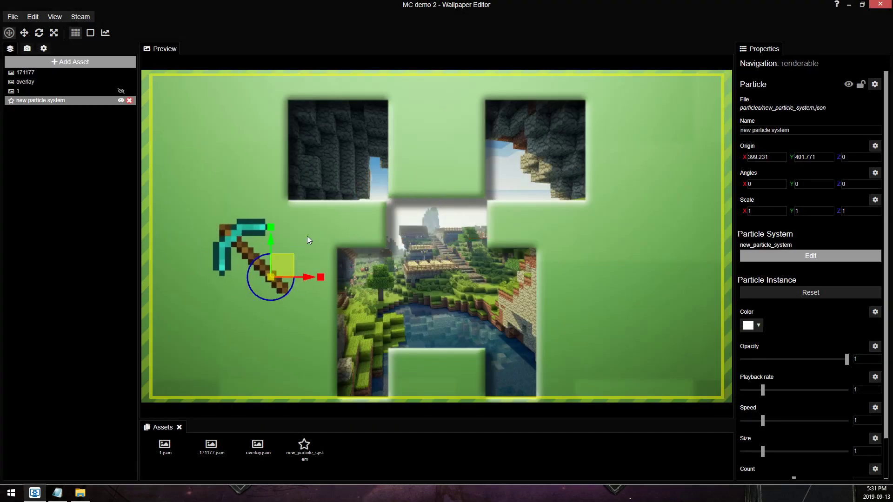
Set the Lifetime random minimum and maximum to 100000 and save the project
left_click(810, 256)
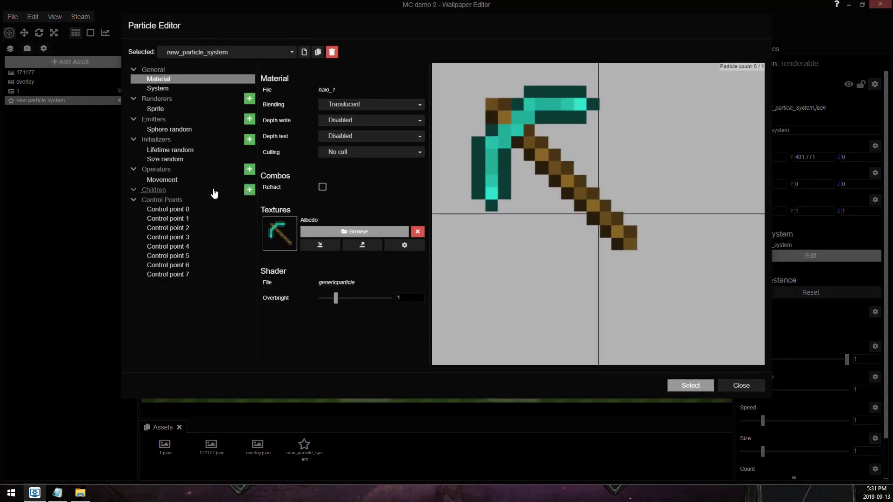
left_click(237, 148)
left_click(343, 104)
type("100000")
left_click(339, 90)
type("10")
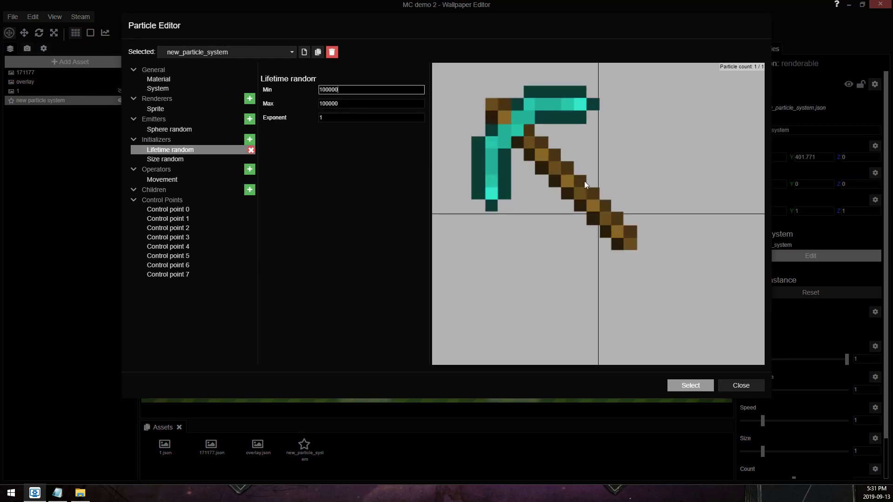
key("ctrl+s")
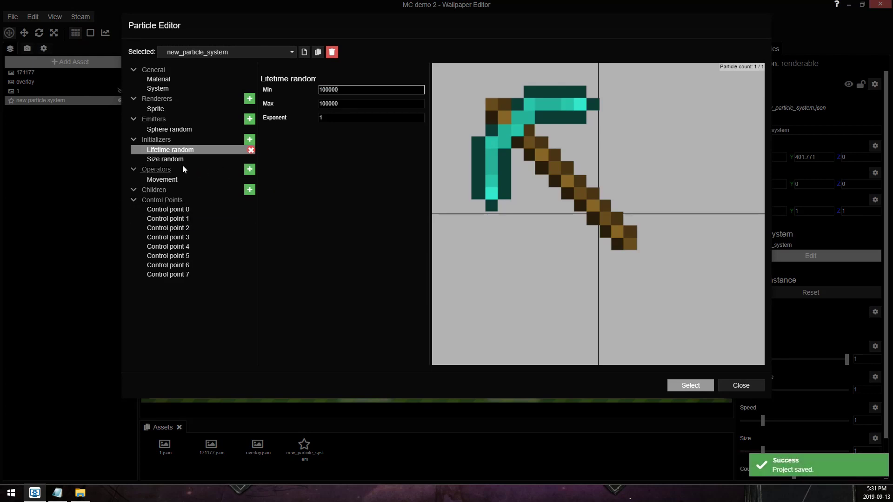
Add a Control point force operator to the particle system and assign it to control point 1
left_click(249, 169)
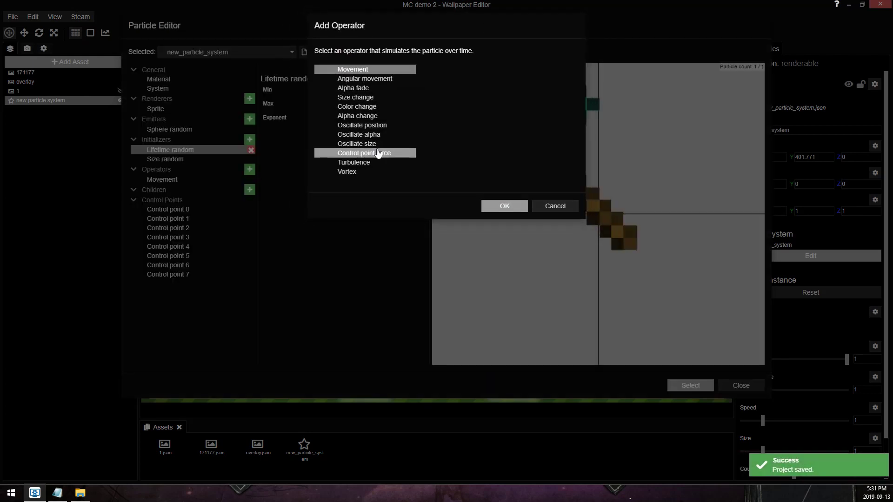
double_click(377, 153)
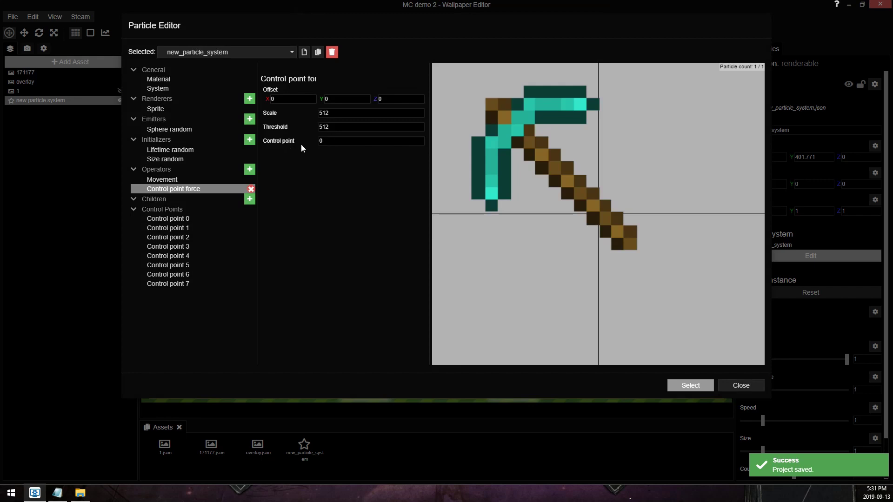
left_click(172, 231)
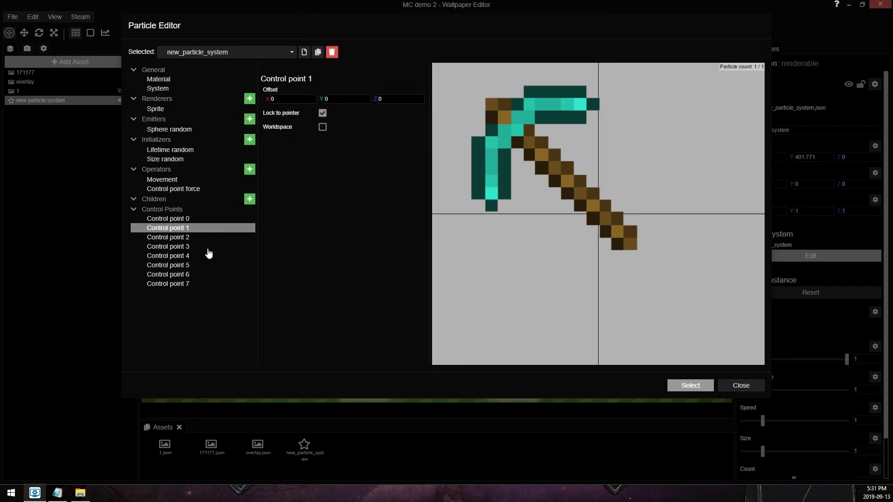
left_click(180, 189)
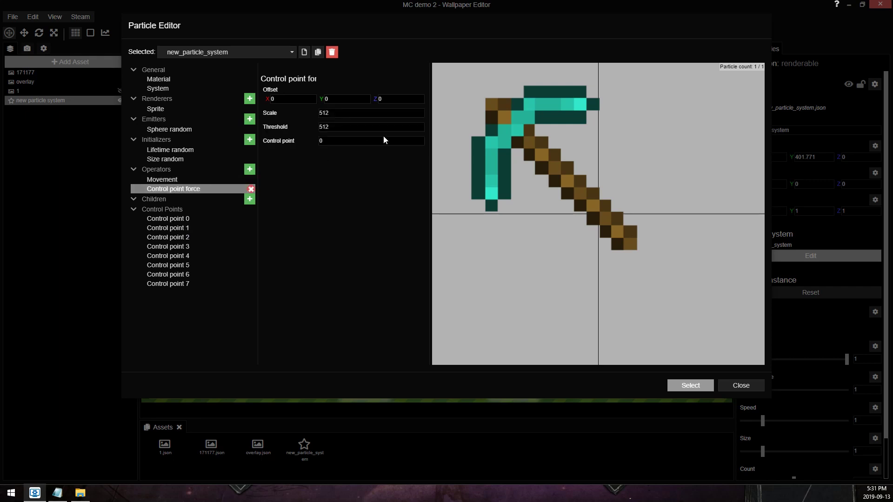
type("1")
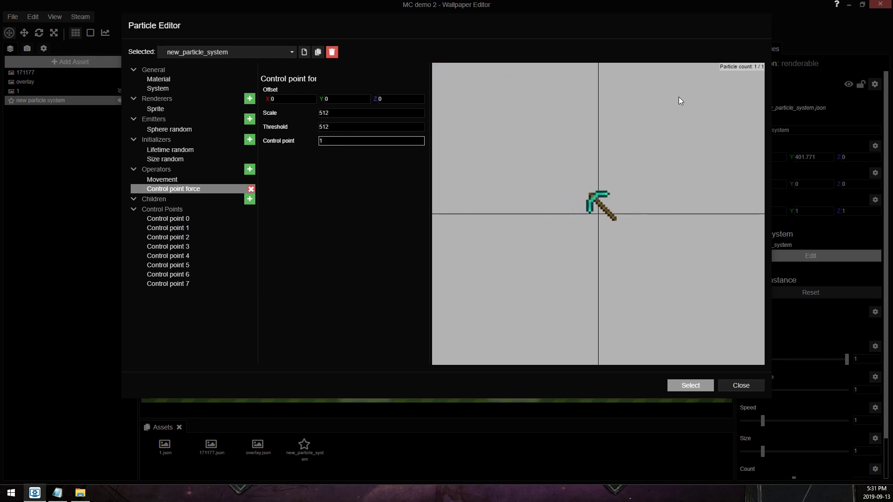
Set the Control point force threshold to 10000 and scale to 1000, and apply the particle edits
left_click(321, 126)
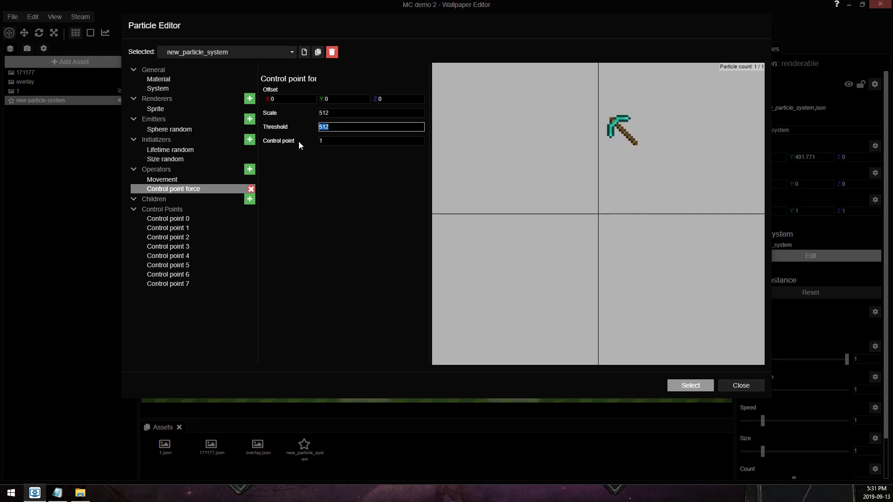
type("1000")
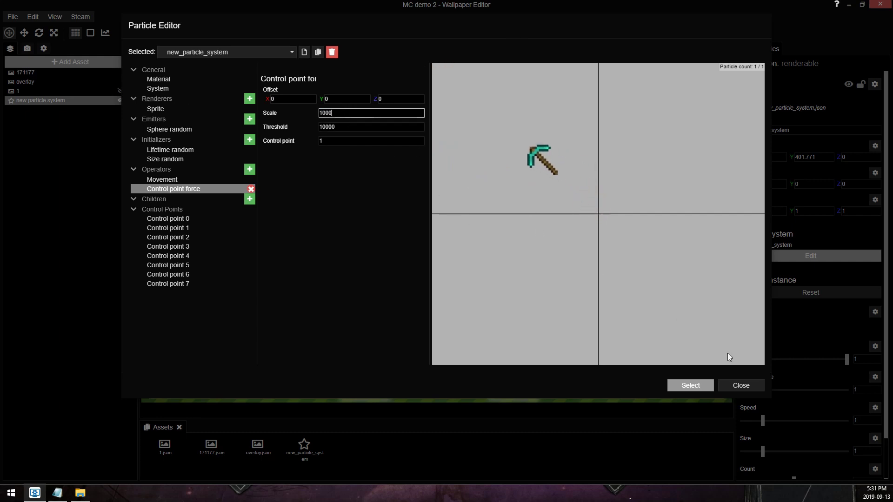
left_click(683, 385)
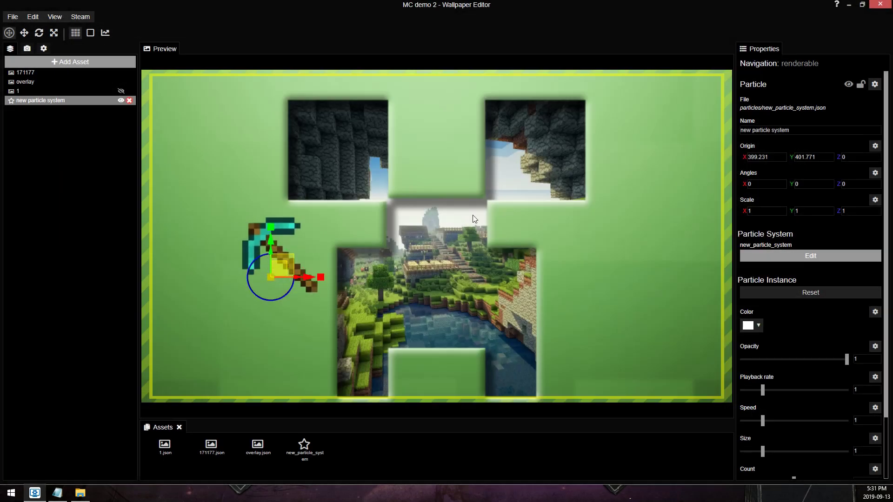
Set both the scale and threshold of the Control point force operator to 100000000 and apply the edits
scroll(319, 164, "down", 3)
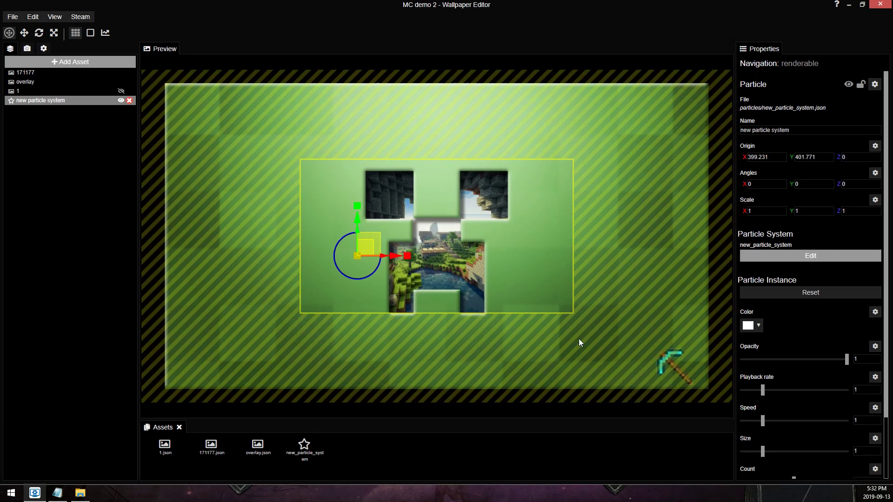
left_click(785, 257)
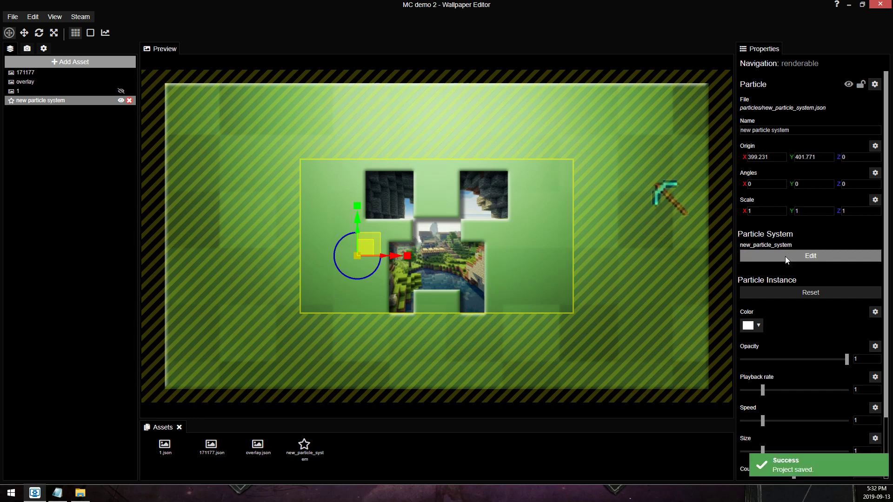
left_click(206, 189)
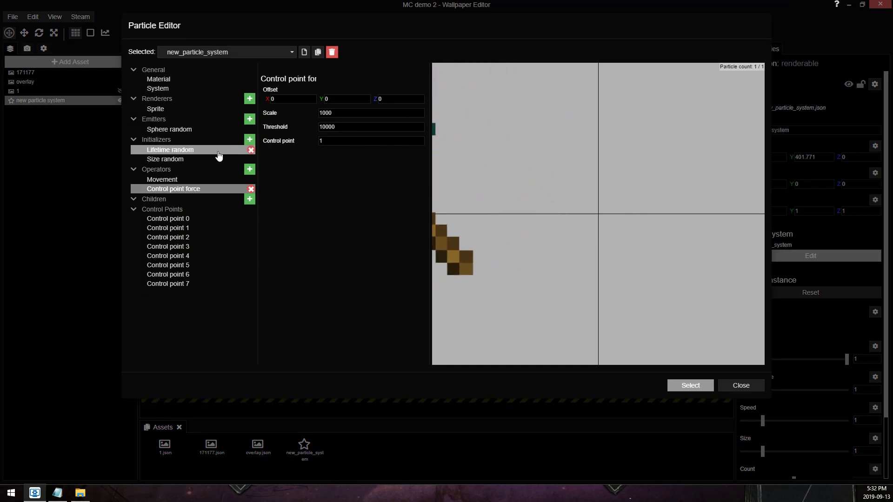
left_click(344, 113)
type("100000000")
left_click(346, 126)
type("100000000")
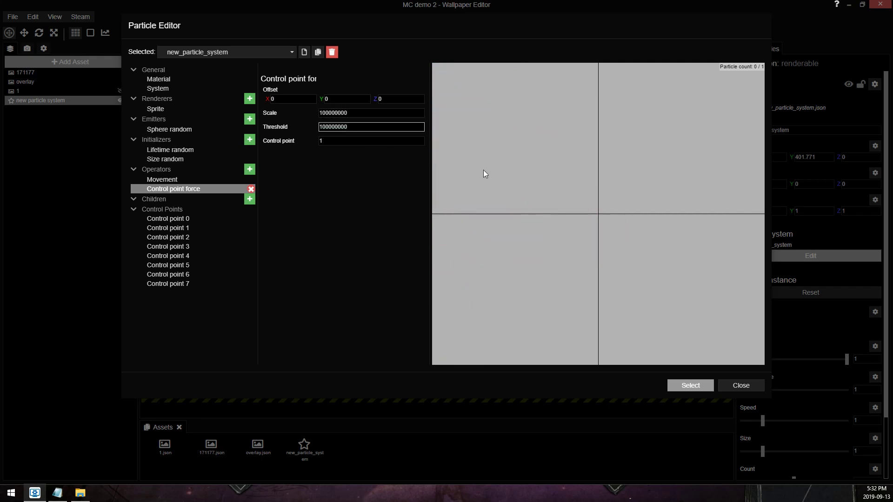
left_click(689, 386)
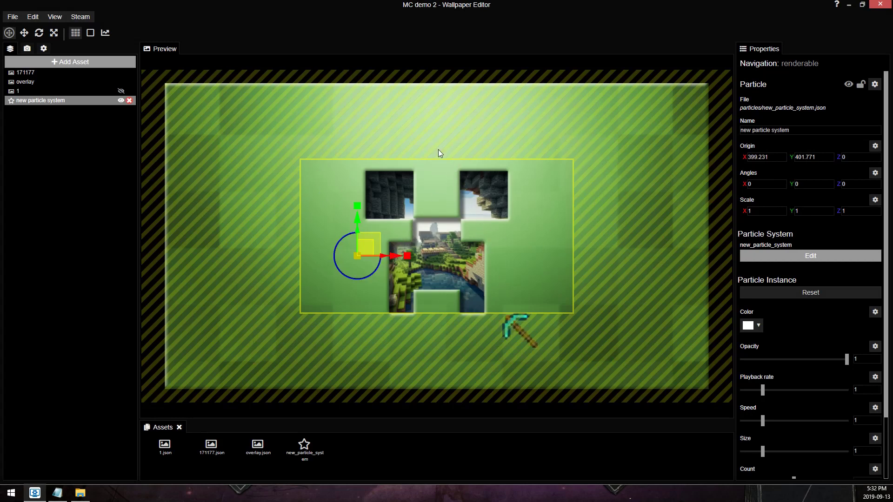
Set the particle system's Movement drag to 1 and close the particle editor
scroll(462, 222, "down", 5)
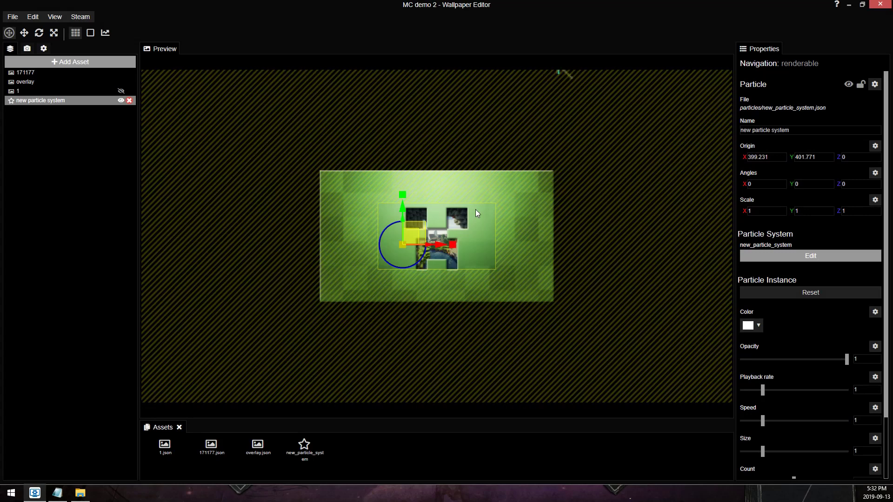
left_click(757, 258)
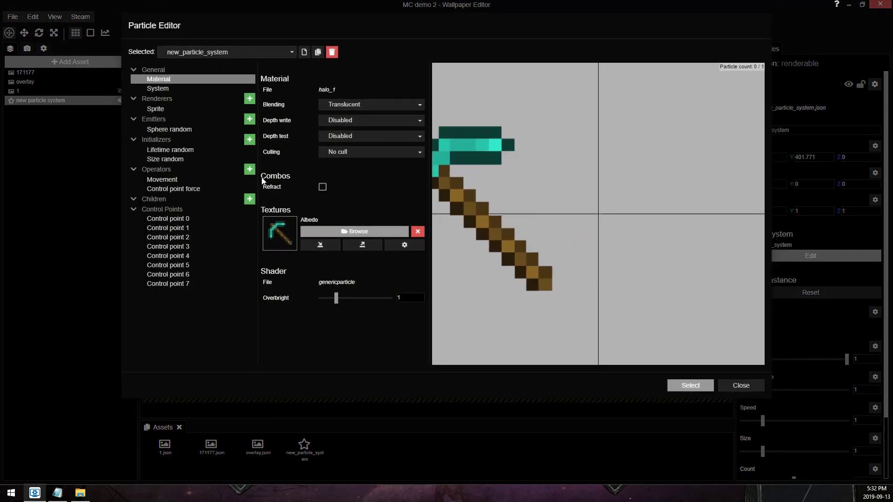
left_click(185, 180)
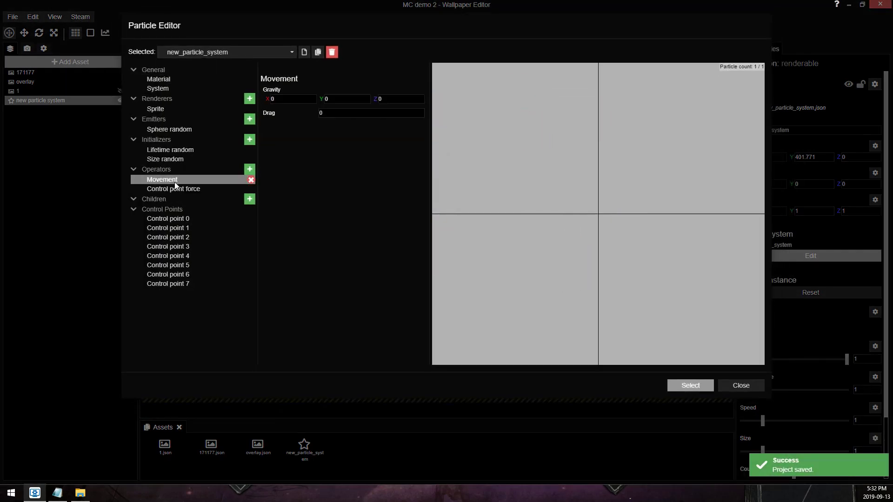
left_click(725, 389)
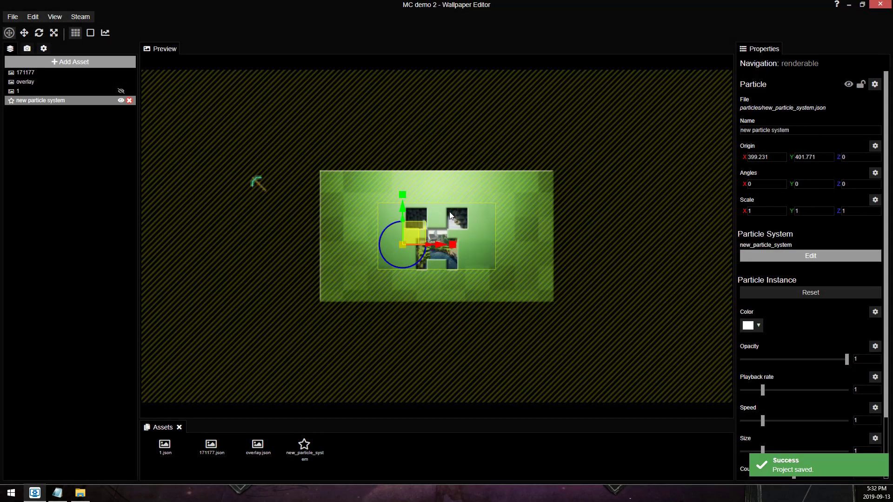
Set the Movement operator's drag to 10 and apply the edits to the particle system
scroll(450, 215, "up", 3)
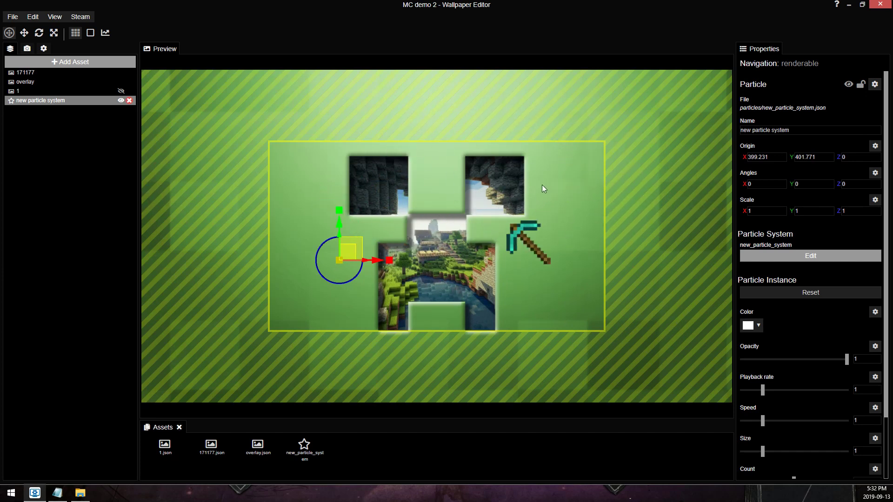
left_click(744, 255)
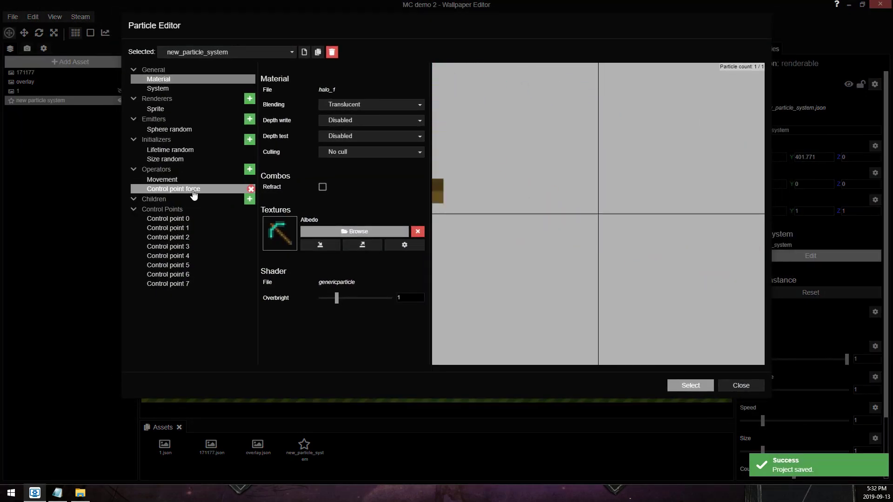
left_click(193, 191)
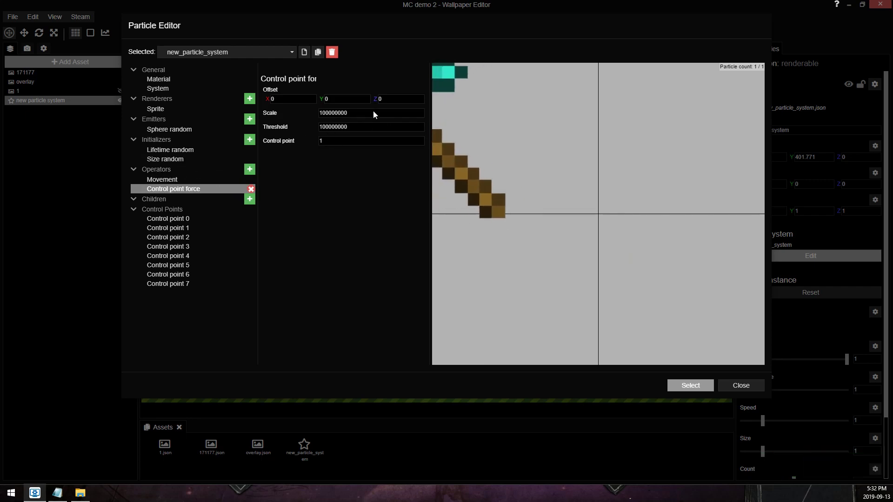
left_click(186, 180)
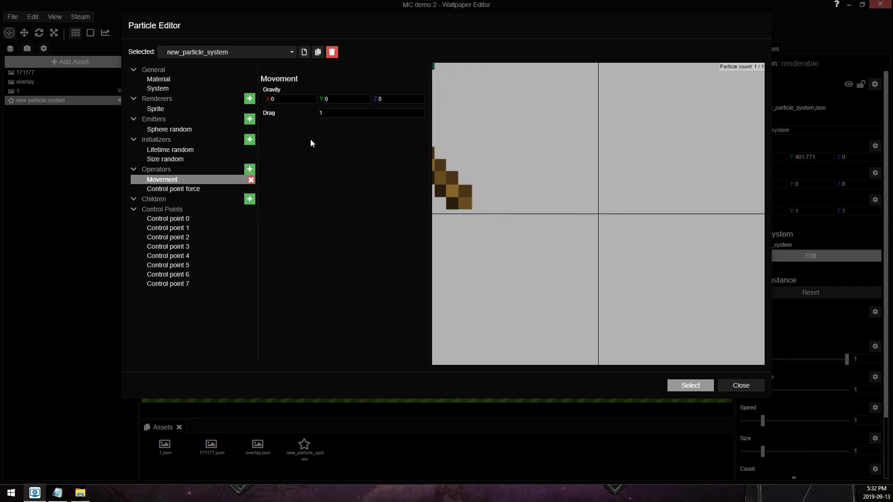
left_click(353, 113)
type("0")
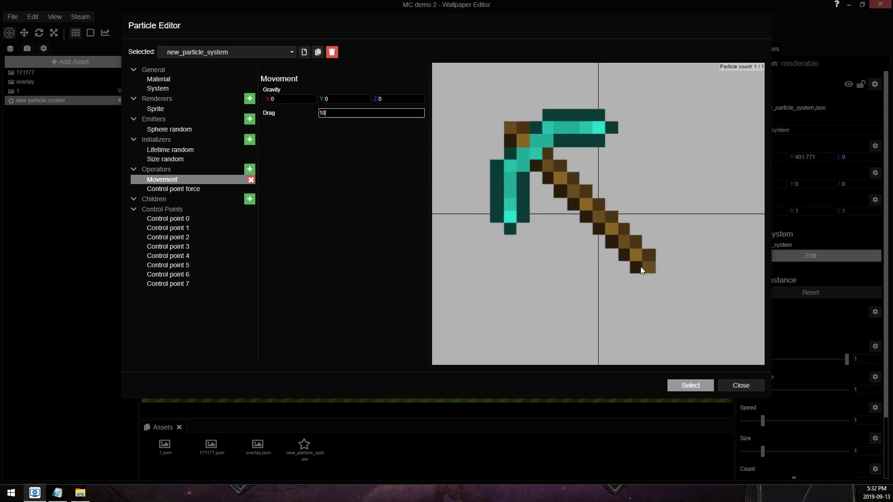
left_click(698, 385)
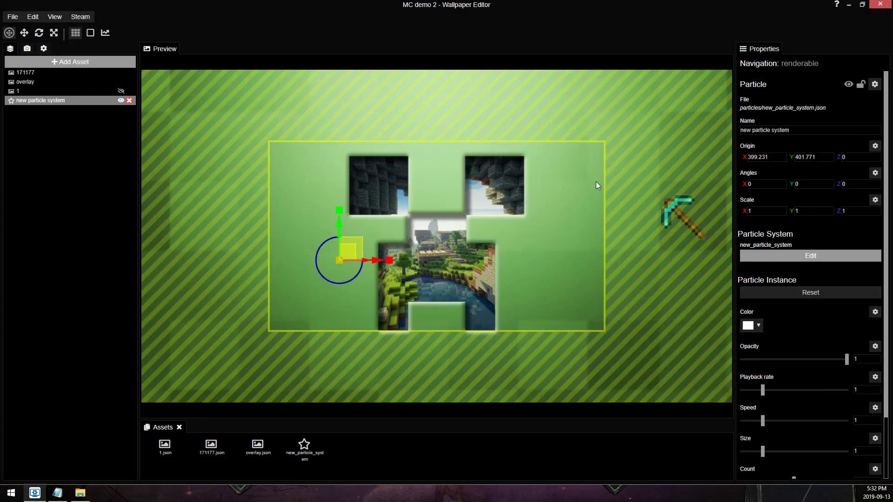
Check how the pickaxe particle follows the pointer in the preview and save the project
scroll(577, 179, "up", 1)
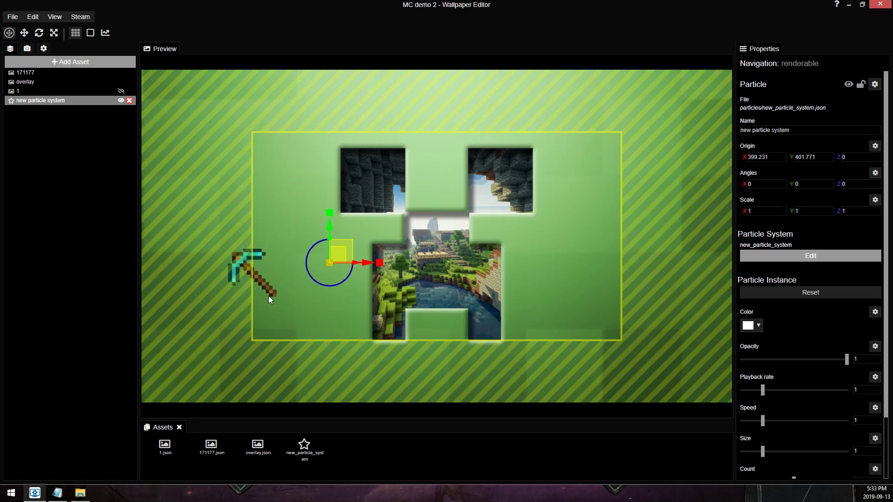
scroll(537, 303, "up", 3)
scroll(544, 185, "up", 3)
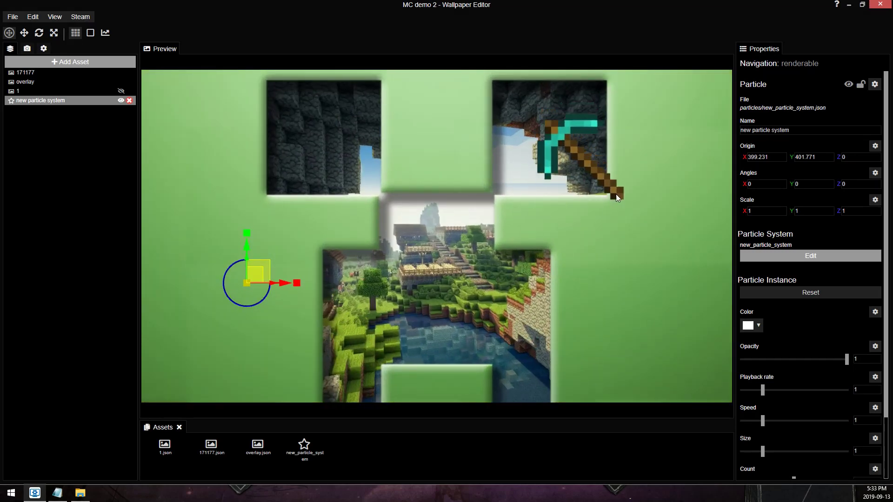
scroll(518, 245, "down", 3)
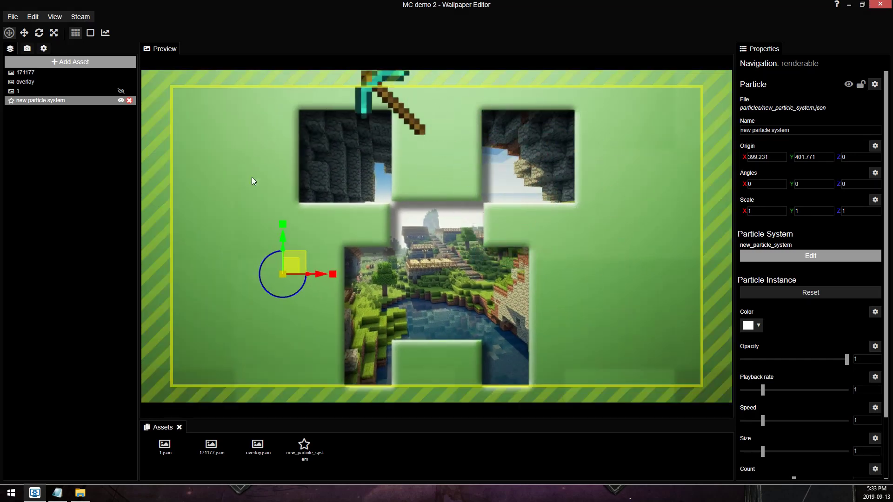
key("ctrl+s")
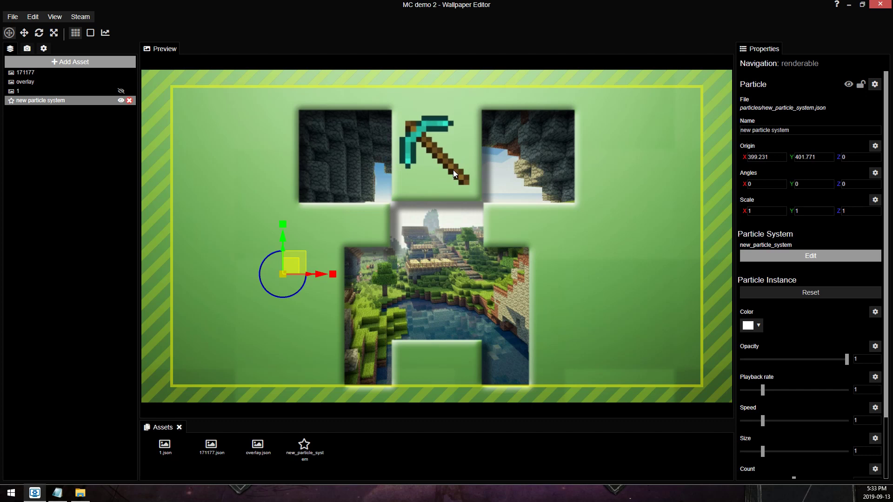
Hide the new particle system, show image layer 1 and move its pickaxe to the left of the creeper face
left_click(121, 101)
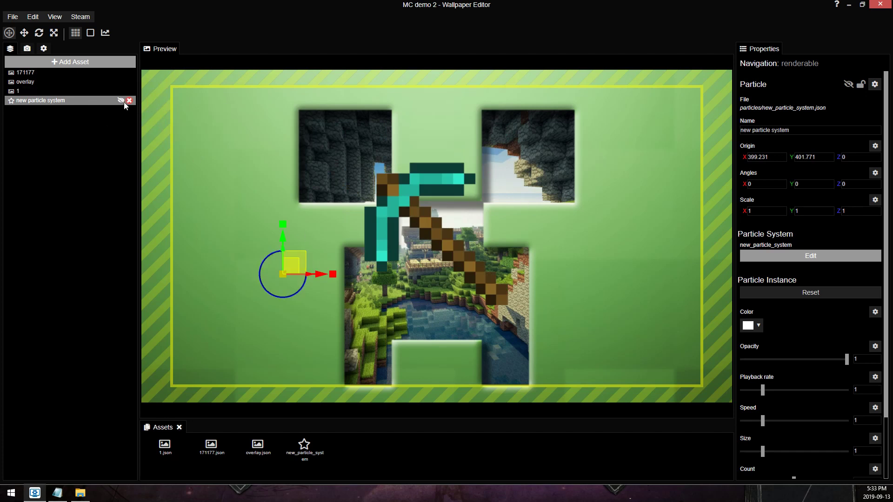
left_click(67, 91)
left_click_drag(452, 218, 273, 268)
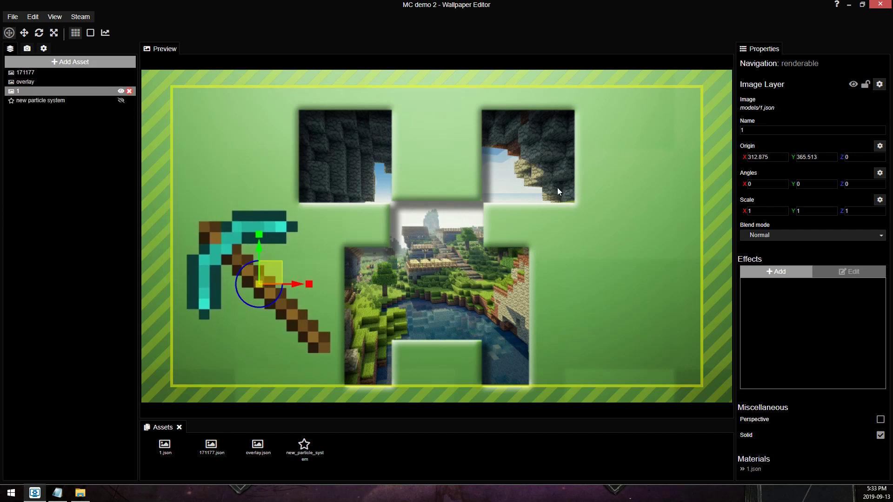
Switch to Notepad, copy the whole script from "wallpaper attach to mouse.txt" and return to Wallpaper Editor
left_click(58, 492)
left_click_drag(465, 172, 596, 92)
left_click(438, 194)
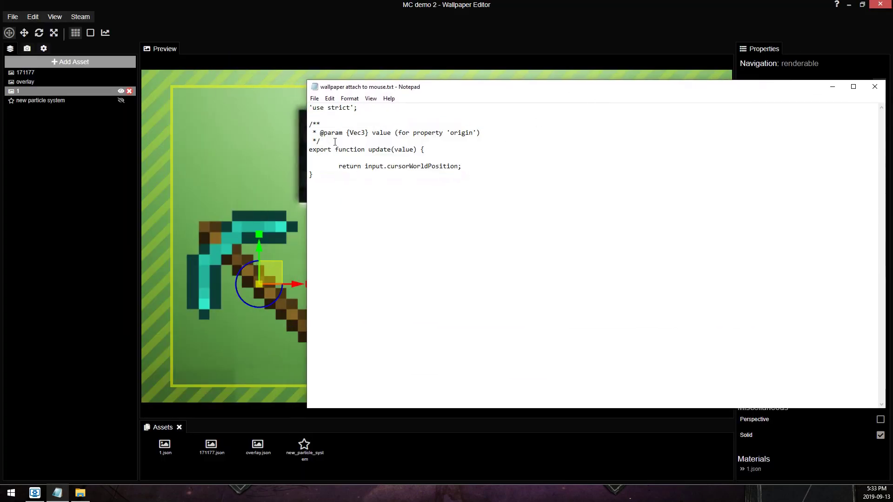
key("End")
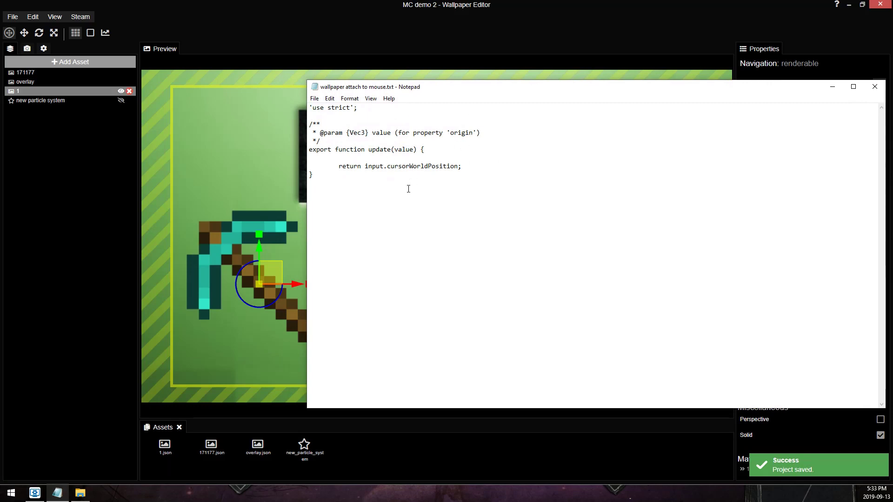
key("ctrl+a")
key("ctrl+c")
left_click(574, 189)
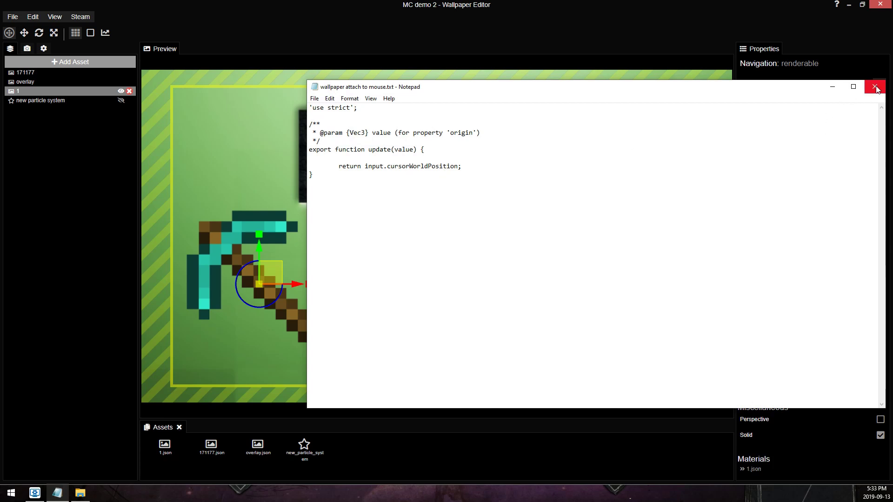
left_click_drag(699, 94, 629, 106)
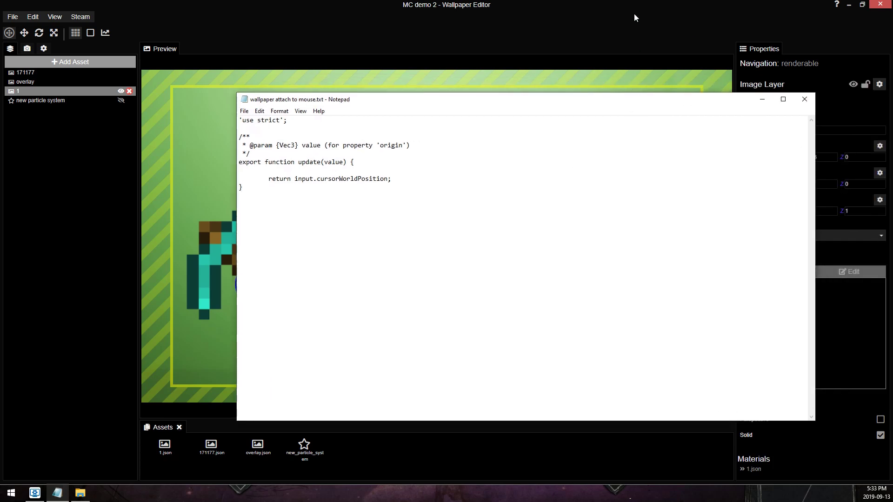
left_click(612, 15)
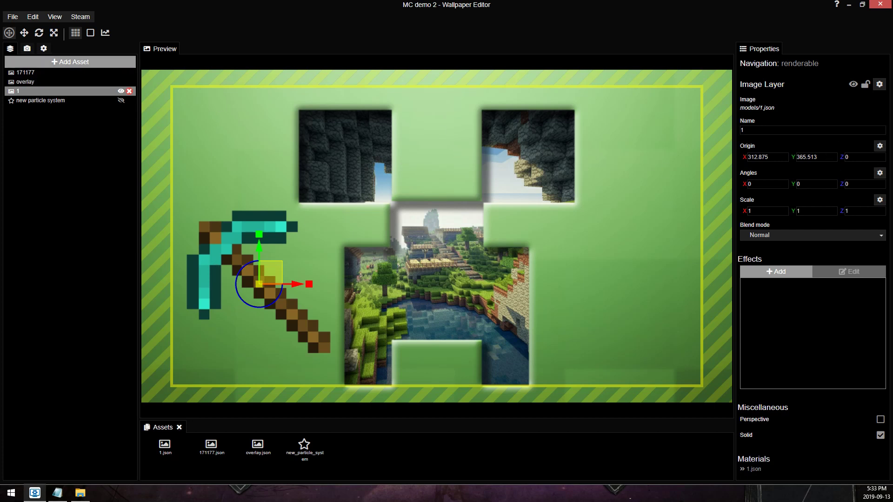
Bind the copied script returning input.cursorWorldPosition to layer 1's Origin, replacing the default code, and run the scripts
left_click(879, 146)
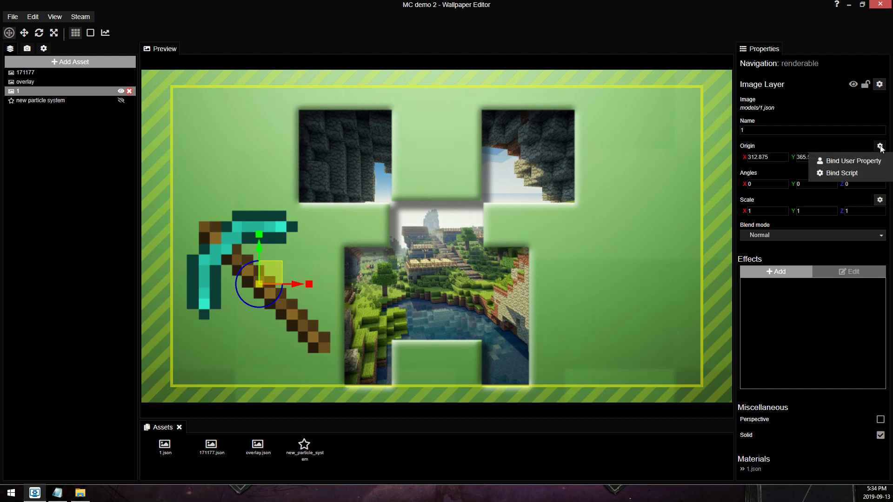
left_click(843, 173)
key("ctrl+a")
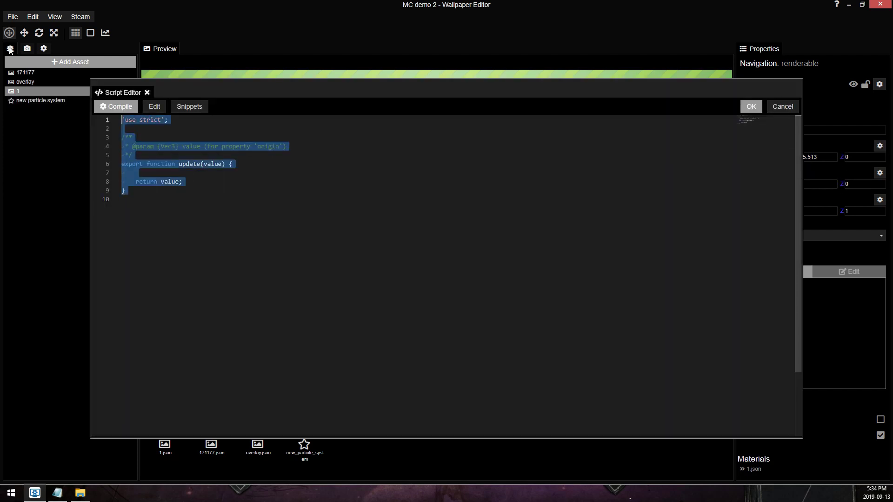
key("ctrl+v")
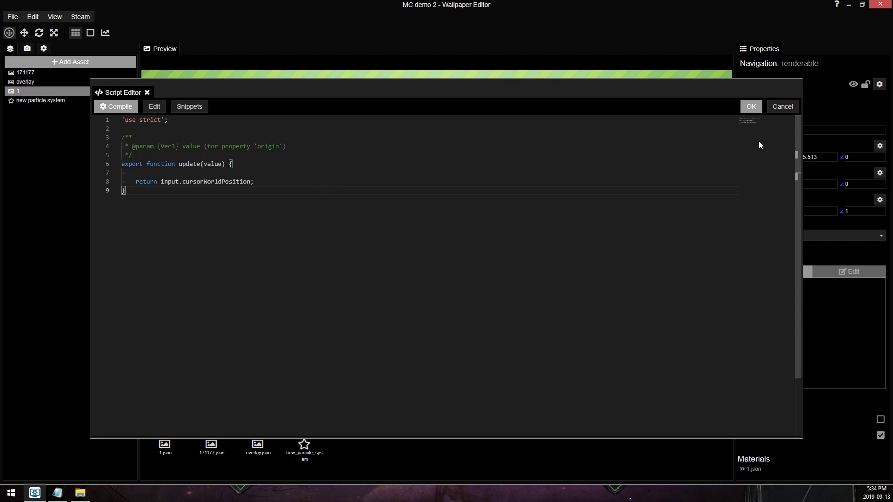
left_click(752, 106)
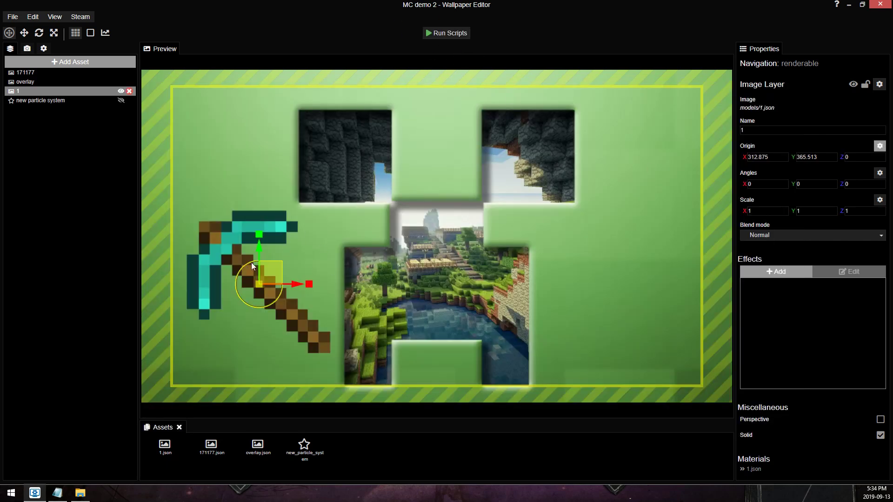
left_click(450, 35)
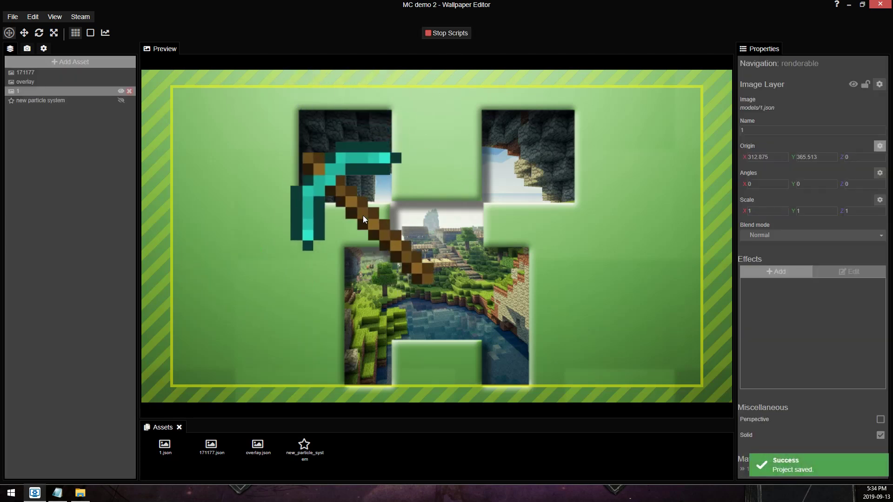
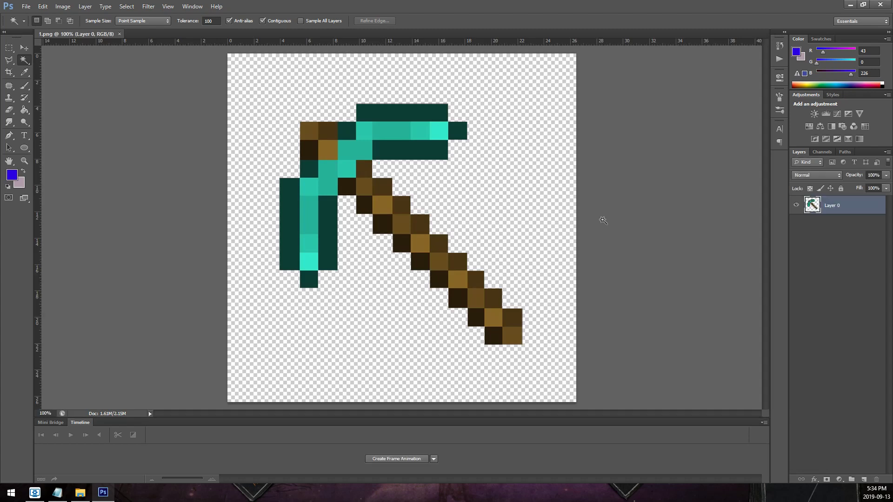
Duplicate the pickaxe layer twice and rotate Layer 0 copy 2 by 45° so its handle is vertical
left_click(24, 47)
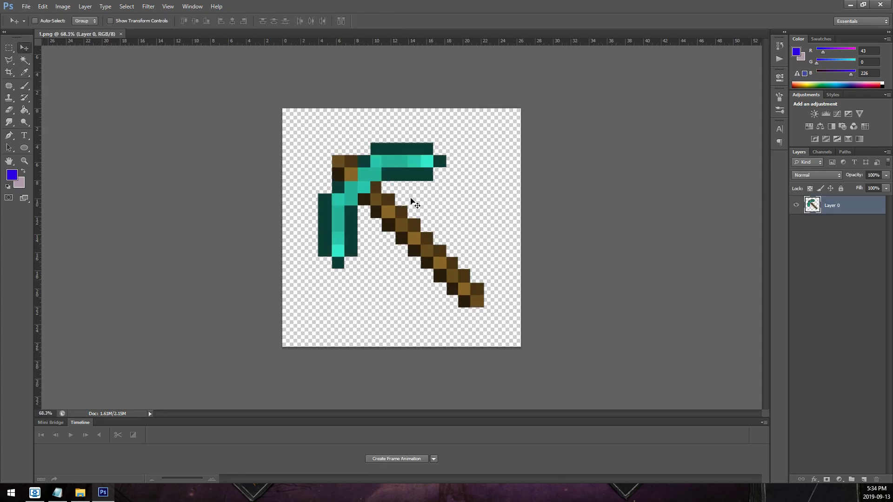
key("ctrl+j")
key("ctrl+j")
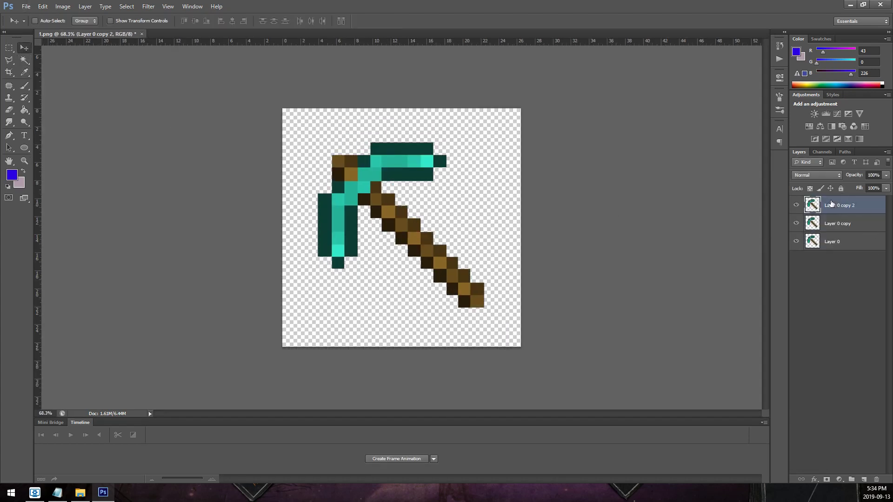
key("ctrl+t")
left_click_drag(631, 140, 604, 254)
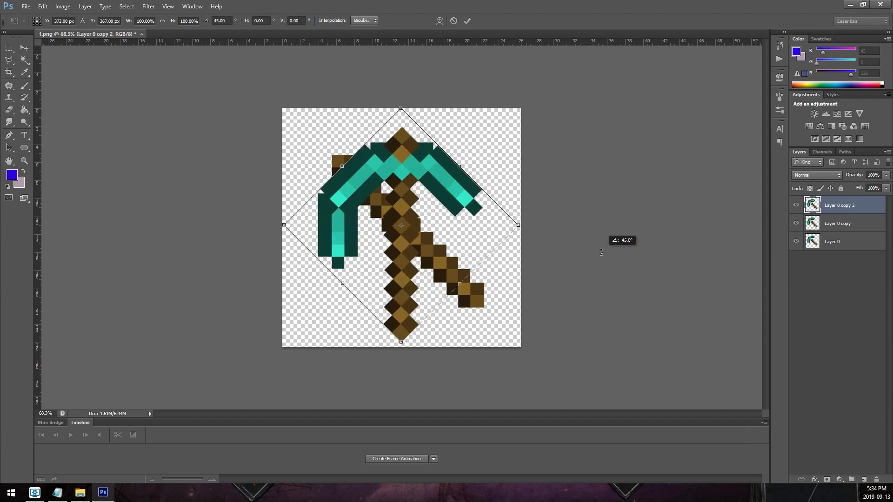
key("Return")
Rotate Layer 0 counterclockwise until its pickaxe handle lies horizontal with the head pointing left
left_click(853, 241)
key("ctrl+t")
left_click_drag(663, 211, 493, 91)
key("Return")
Move Layer 0 and Layer 0 copy 2 so their handle ends meet the handle end of Layer 0 copy
left_click_drag(553, 239, 492, 304)
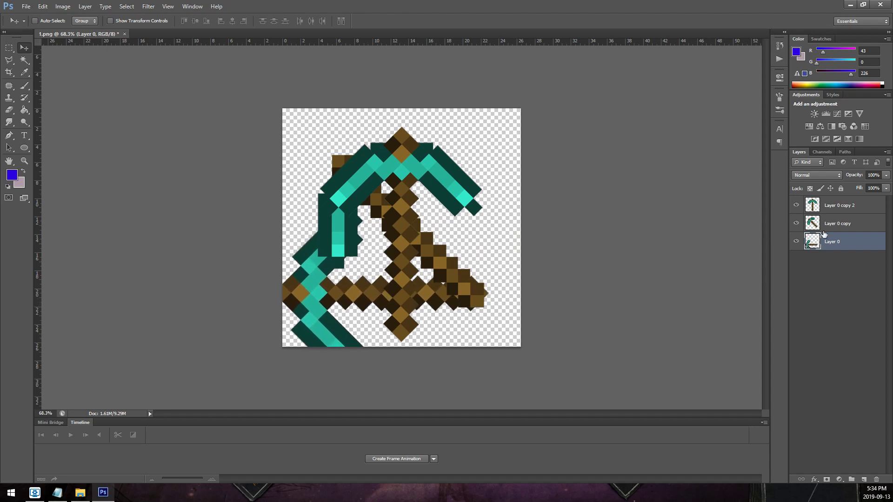
left_click(845, 203)
left_click_drag(412, 237, 484, 209)
Extend the canvas with the Crop tool so all three pickaxes fit and their shared handle end sits at the centre
scroll(51, 74, "down", 2)
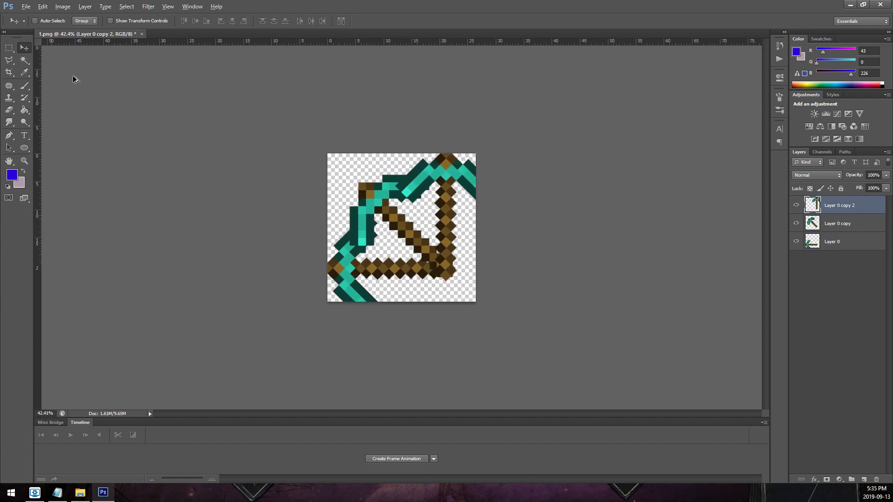
left_click(8, 72)
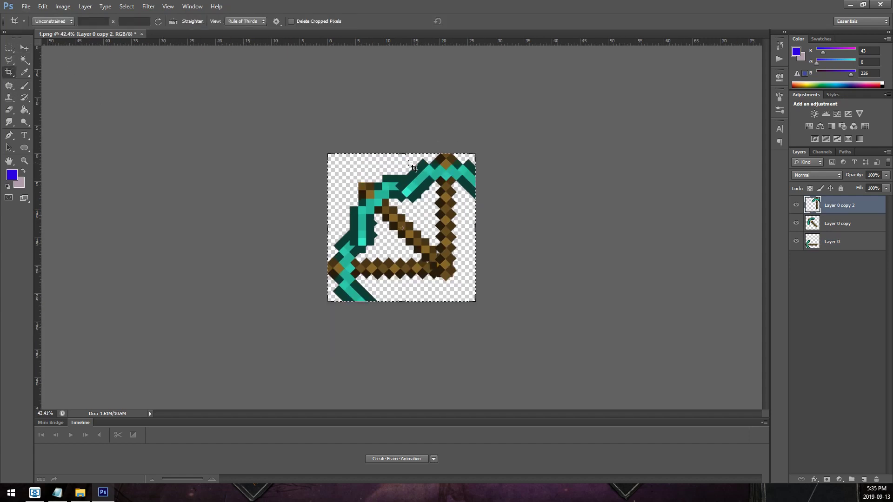
left_click_drag(404, 148, 435, 141)
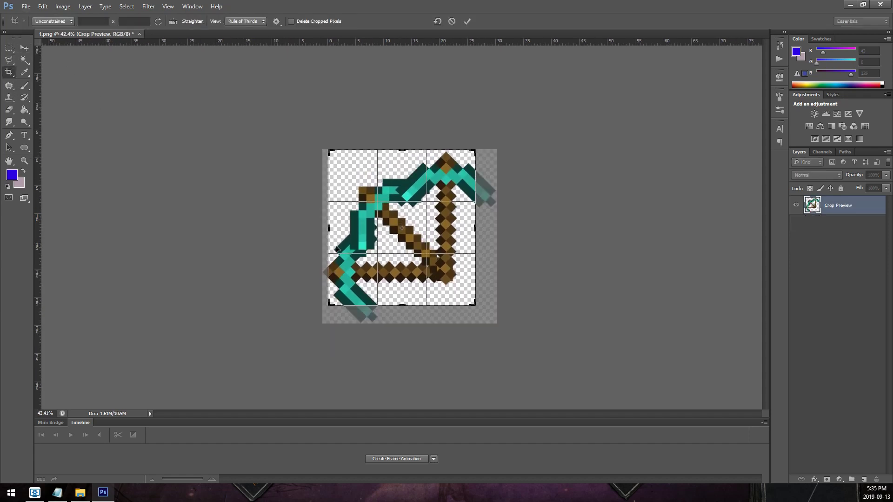
left_click_drag(329, 230, 324, 227)
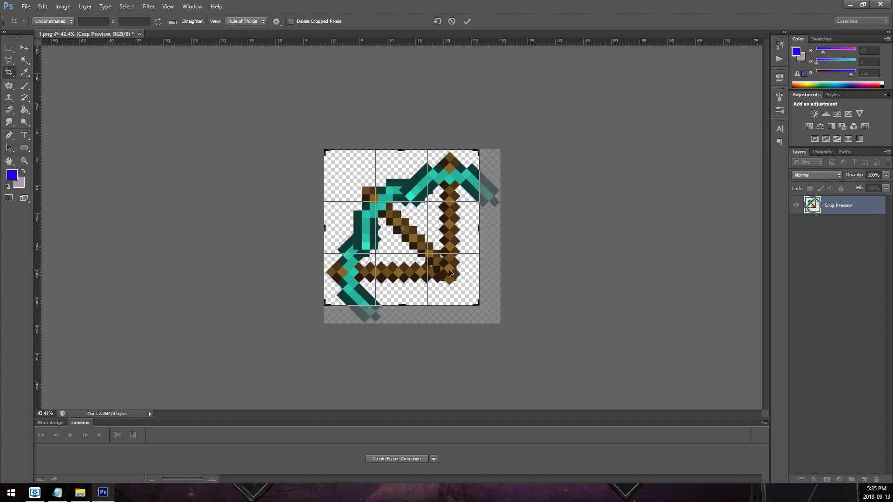
left_click_drag(478, 305, 527, 352)
left_click(19, 48)
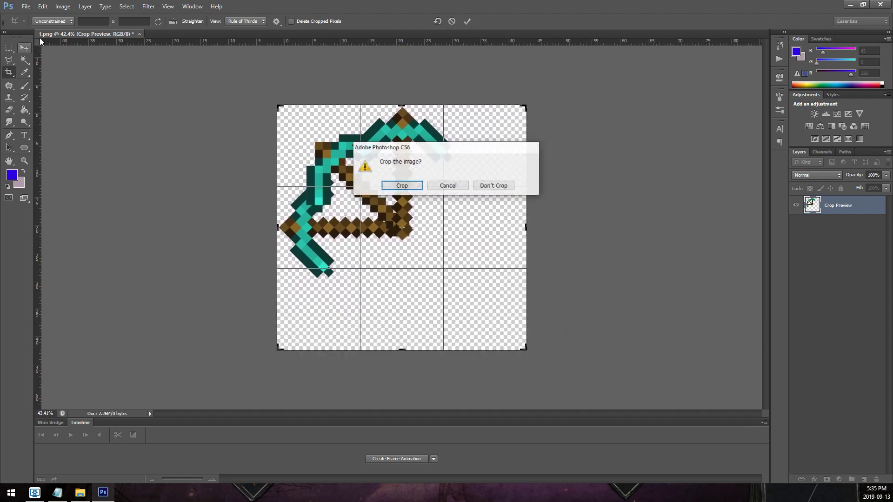
key("Return")
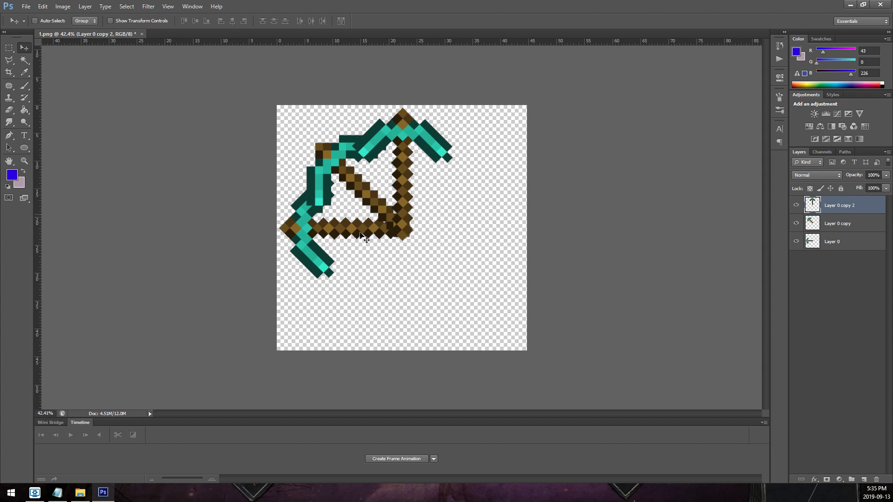
Resize the image to 256 pixels wide with constrained proportions
left_click(26, 6)
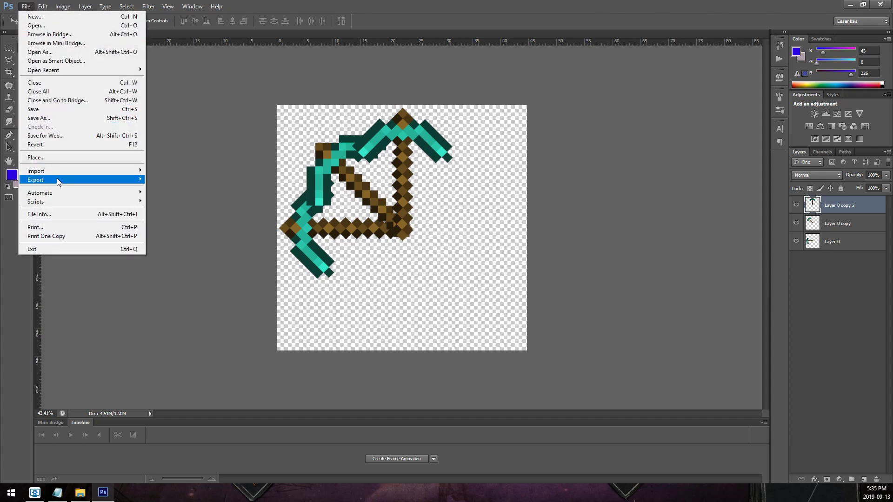
mouse_move(62, 7)
left_click(71, 75)
type("256")
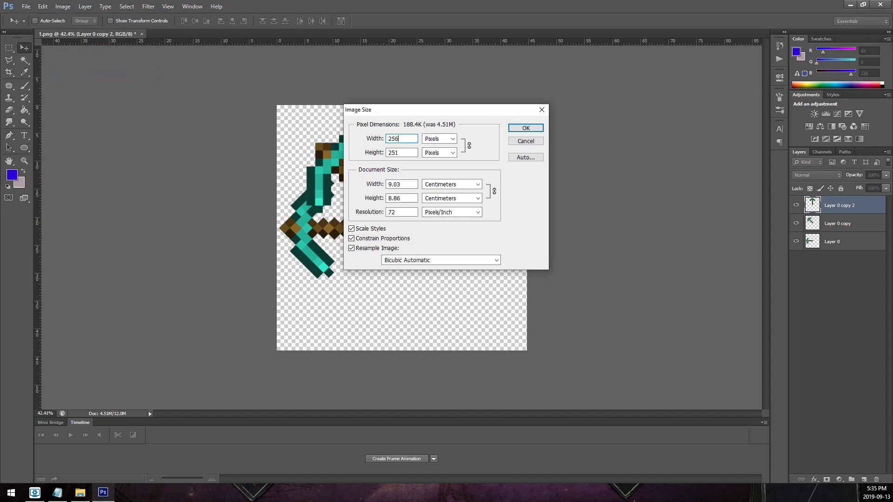
key("Return")
Export the visible layers to files in the MC folder as transparent, untrimmed PNG-24 images with the prefix "asd"
left_click(27, 7)
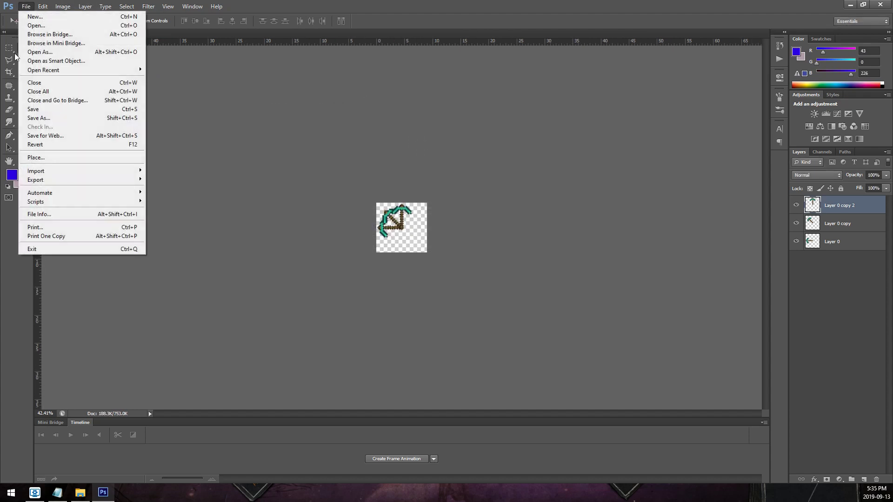
mouse_move(58, 185)
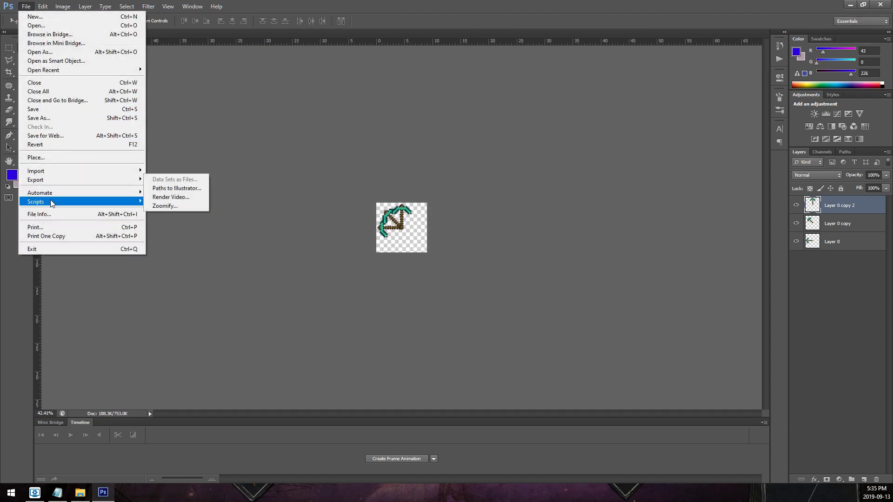
mouse_move(68, 203)
left_click(189, 280)
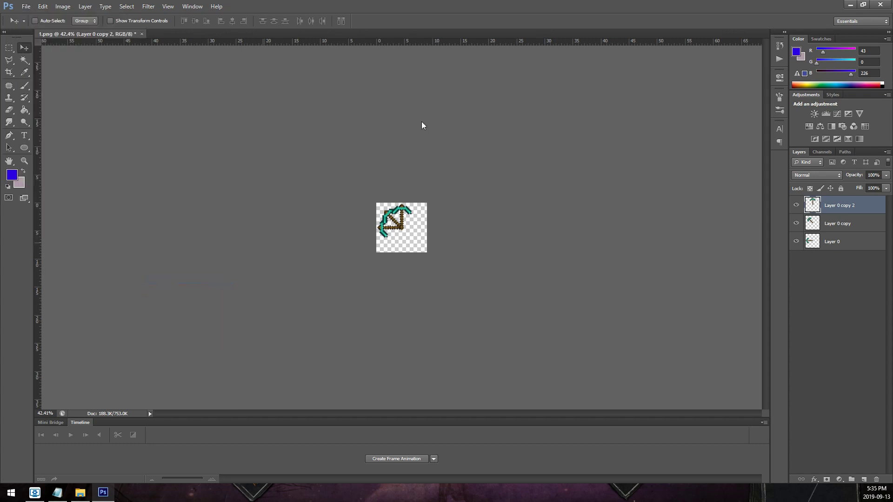
left_click(454, 278)
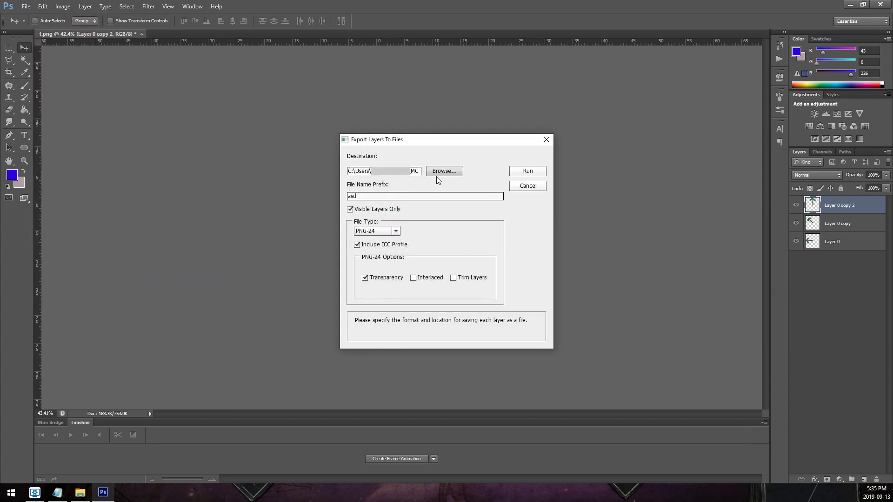
left_click(528, 171)
Close the layer export and switch to the MC demo folder in File Explorer
left_click(80, 492)
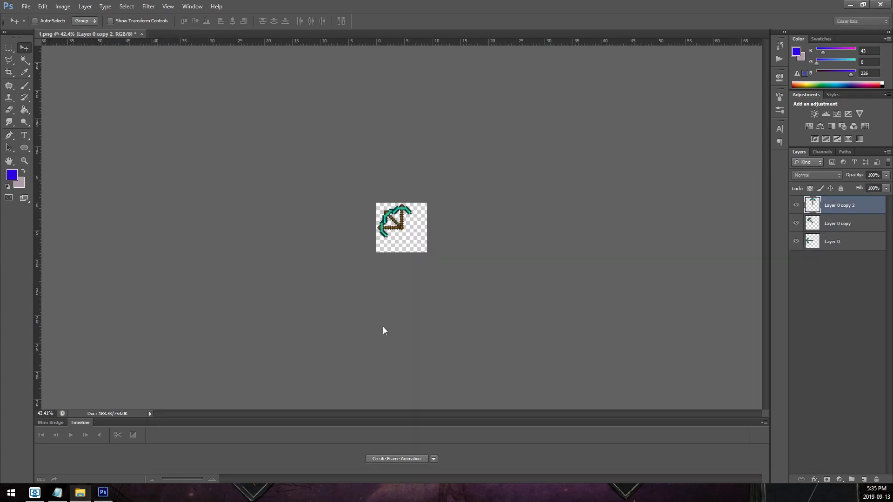
left_click(488, 278)
left_click(80, 492)
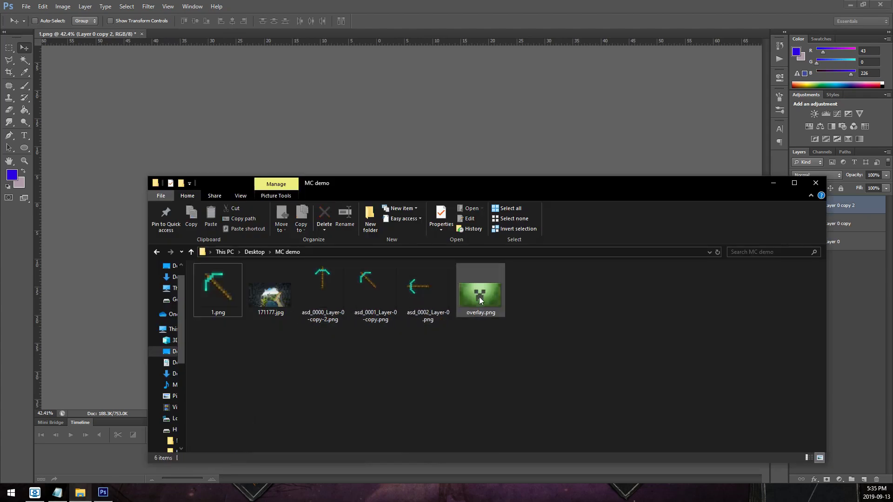
left_click(328, 319)
left_click(329, 317)
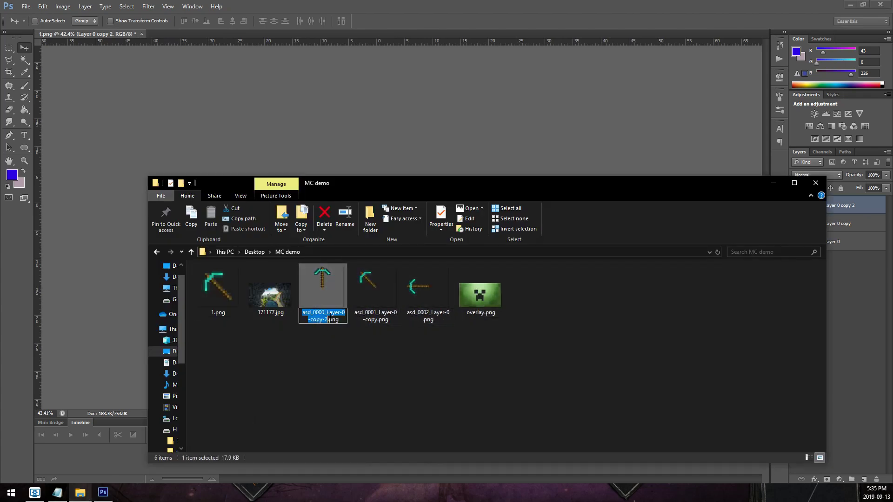
type("1")
key("Return")
key("Escape")
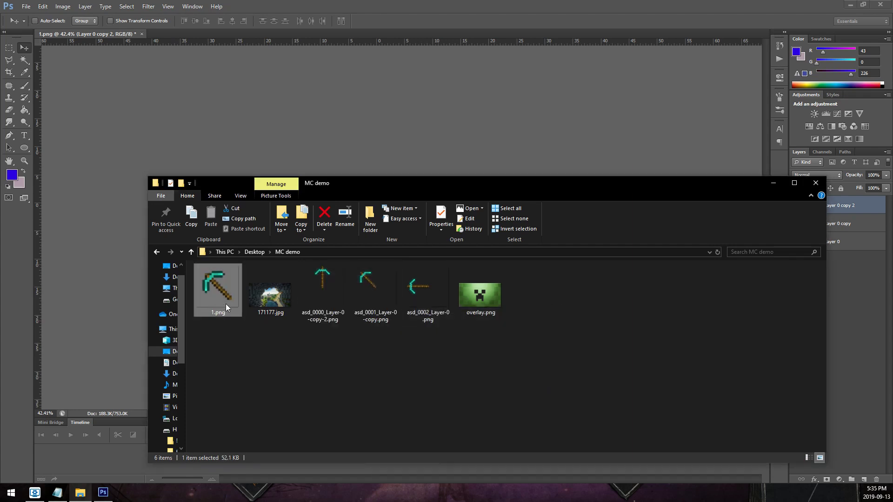
Rename the three exported pickaxe images in the MC demo folder, in order, as 2, 3 and 4
left_click(324, 317)
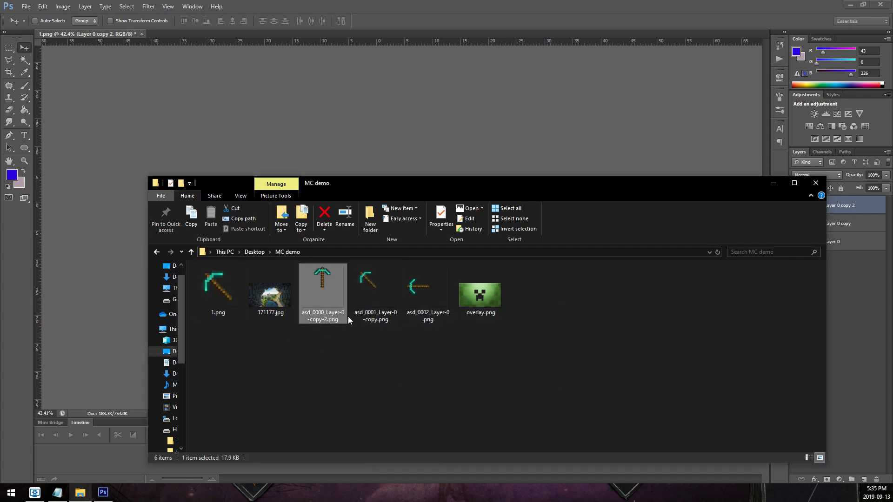
type("2")
left_click(387, 321)
left_click(378, 312)
type("3")
left_click(437, 318)
left_click(435, 319)
type("4")
left_click(315, 394)
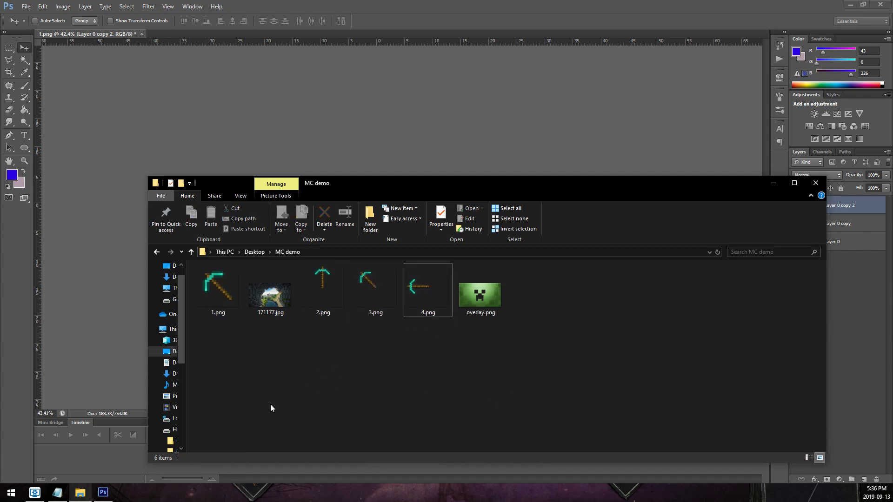
Import 2.png, 3.png and 4.png together into the MC demo 2 project in Wallpaper Editor as one animated image with frame duration 0.1
left_click(37, 494)
left_click(76, 495)
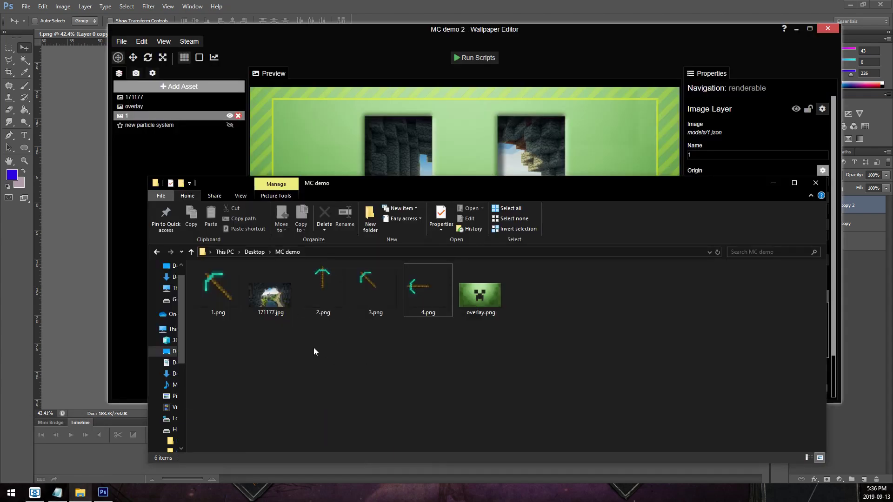
left_click_drag(310, 350, 441, 264)
left_click_drag(322, 305, 319, 135)
left_click_drag(407, 27, 385, 41)
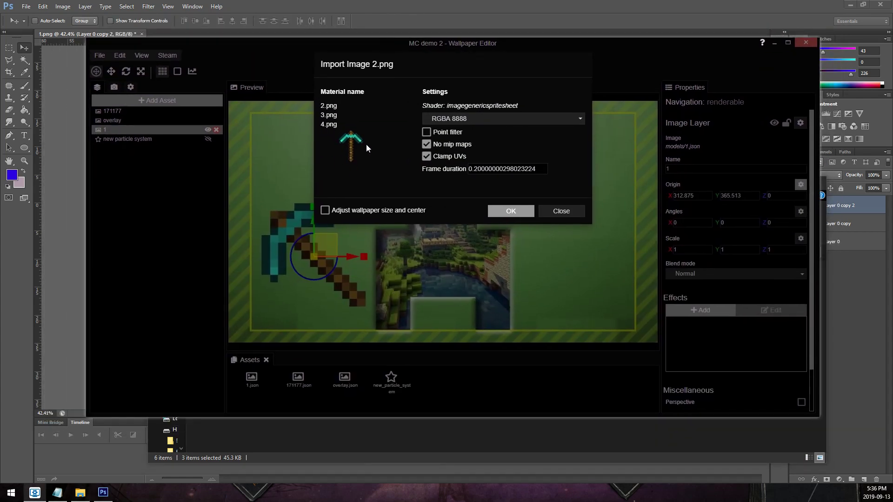
left_click_drag(469, 169, 580, 168)
type("0.1")
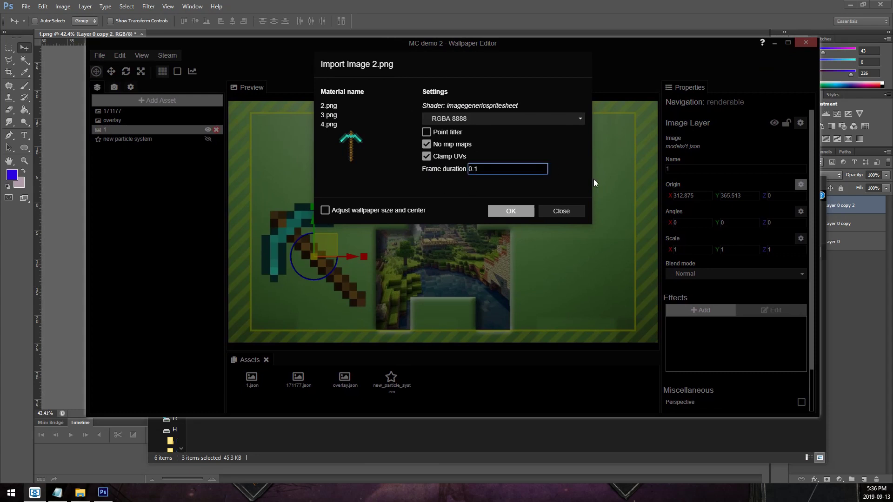
left_click(514, 213)
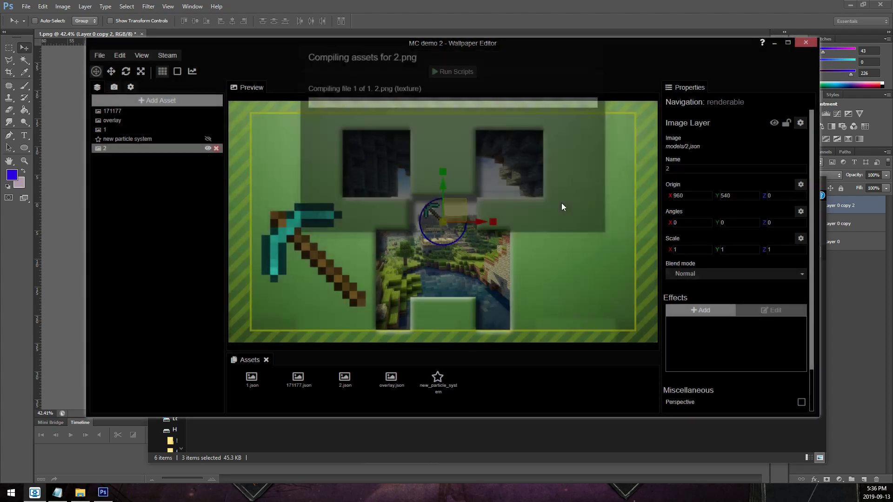
Enlarge the imported pickaxe layer to a scale of about 3.67 and place its origin at about X 1200, Y 364
left_click_drag(455, 205, 605, 260)
left_click_drag(634, 227, 501, 240)
Bind a script returning input.cursorWorldPosition to the animated pickaxe layer's origin, and delete the old static pickaxe layer 1
left_click(801, 184)
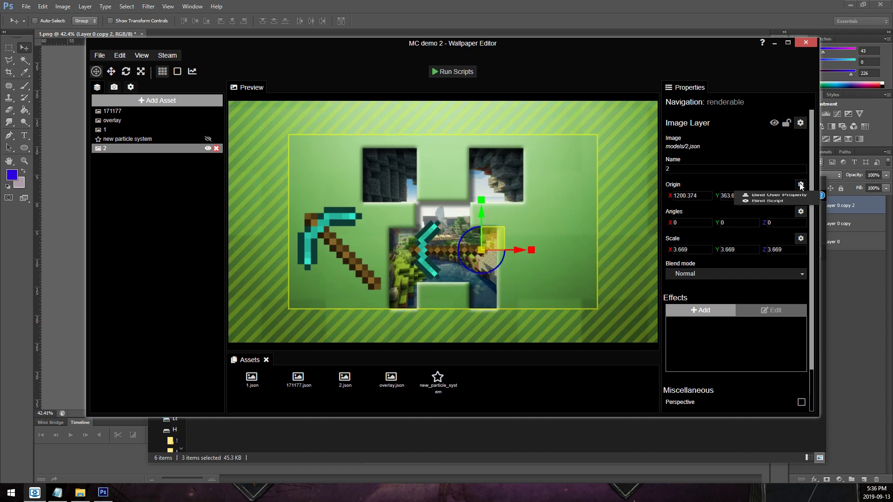
left_click(788, 214)
key("ctrl+a")
type("'use strict';  /**  * @param {Vec3} value (for property 'origin')  */ export function update(value) { \t \treturn input.cursorWorldPosition; }")
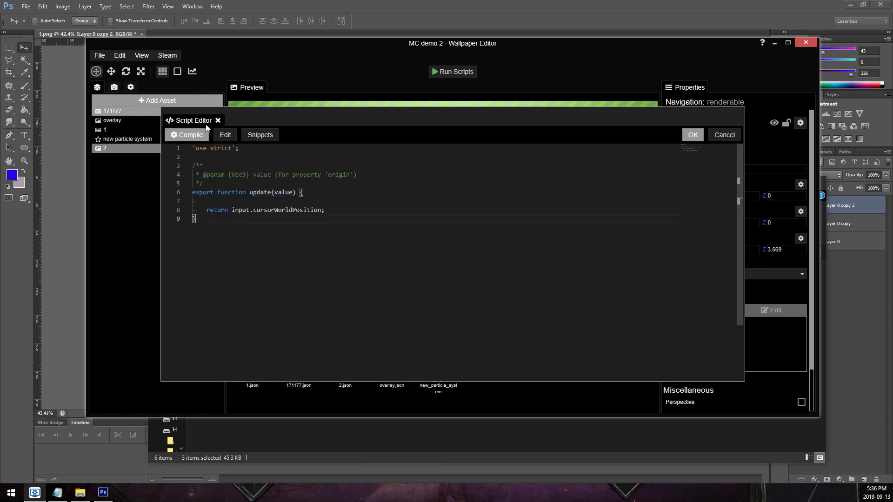
left_click(693, 134)
left_click(216, 129)
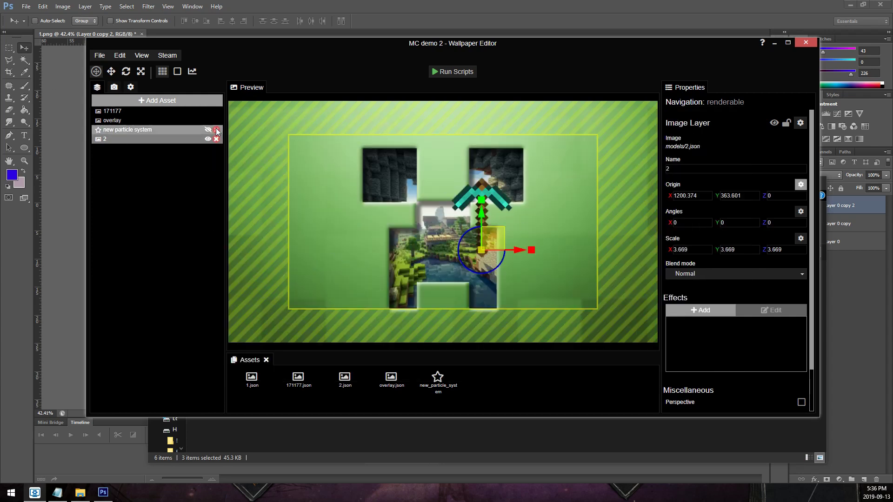
Run the scripts and check in the preview how the animated pickaxe follows the cursor
left_click(457, 72)
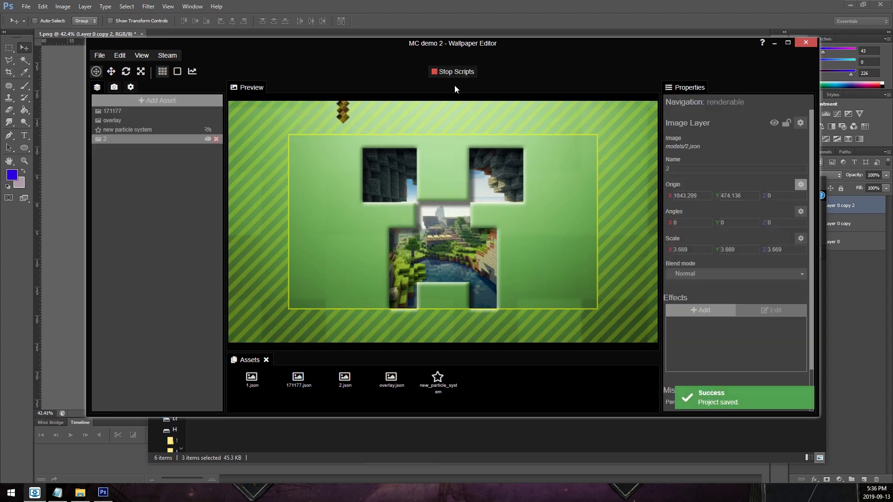
scroll(503, 262, "up", 3)
scroll(542, 308, "down", 3)
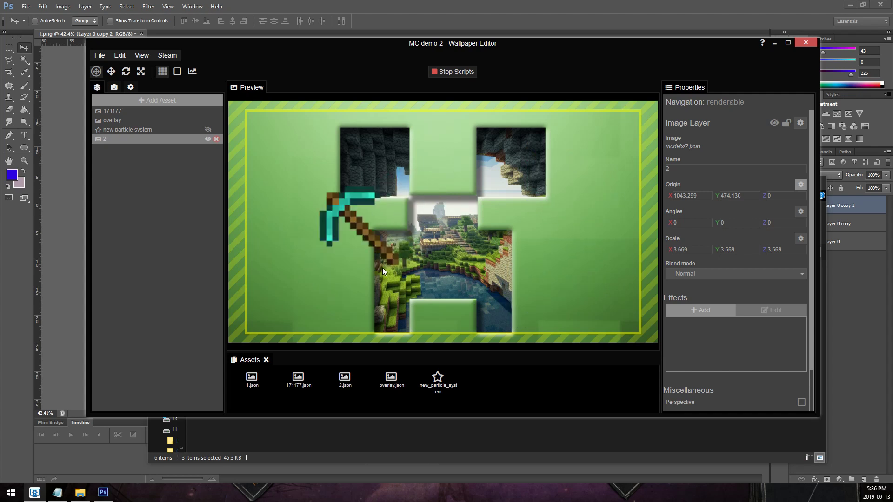
scroll(372, 267, "down", 2)
scroll(518, 257, "up", 1)
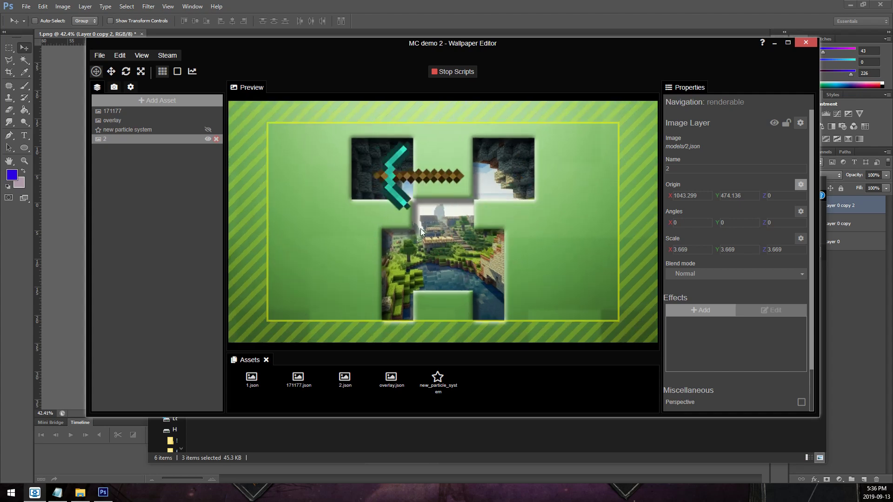